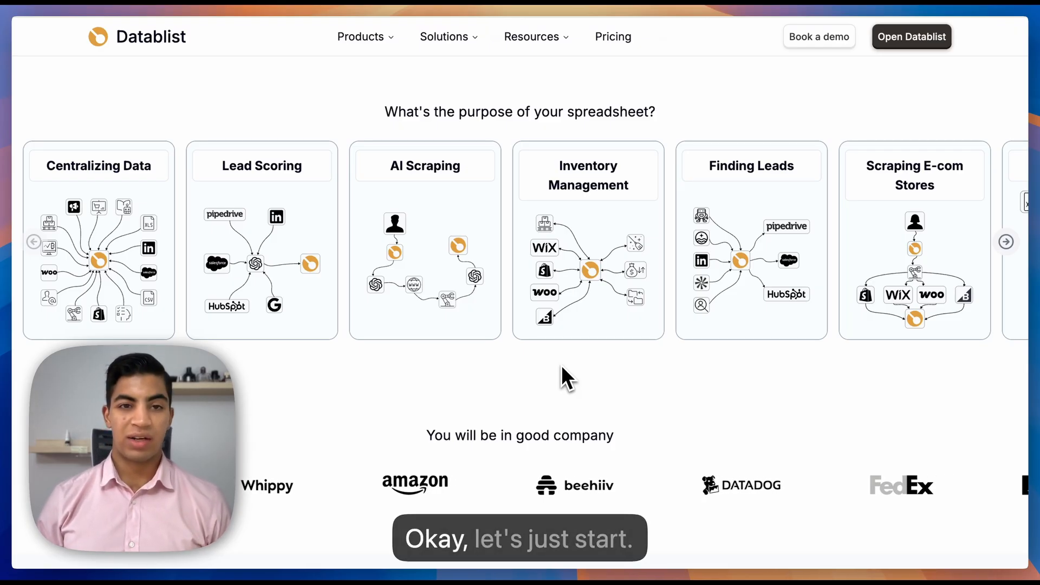
Switch to the Amazon.de results for "Kaffeevollautomat" and look through the listed products.
click(470, 12)
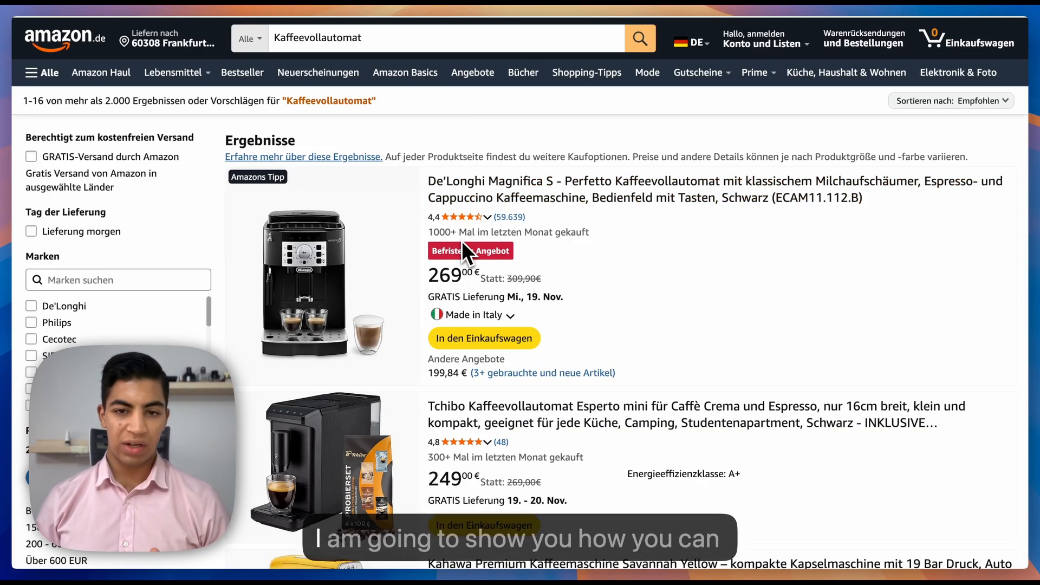
scroll(462, 240, down, 2)
scroll(461, 240, up, 2)
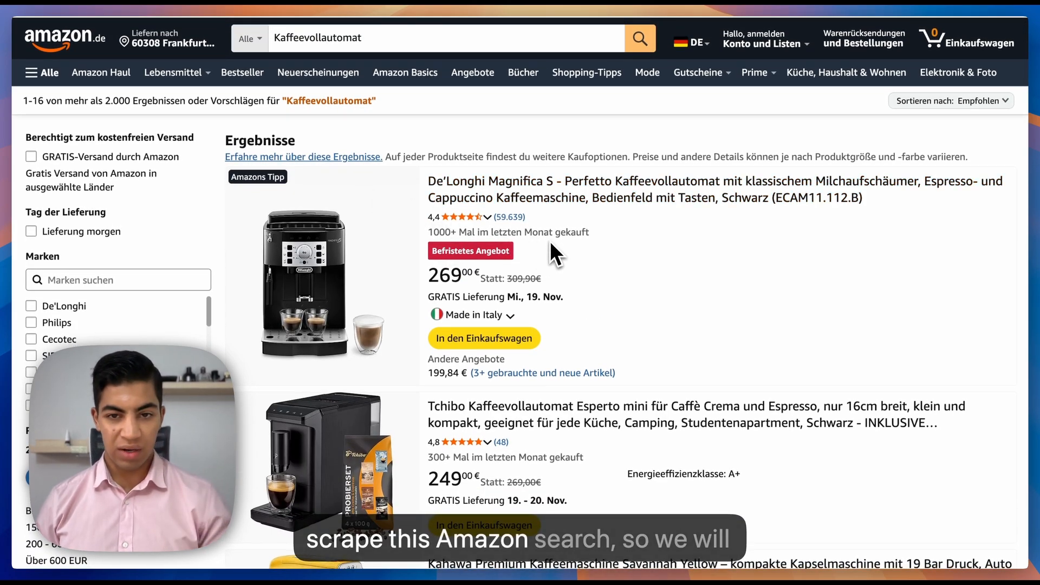
scroll(551, 240, down, 8)
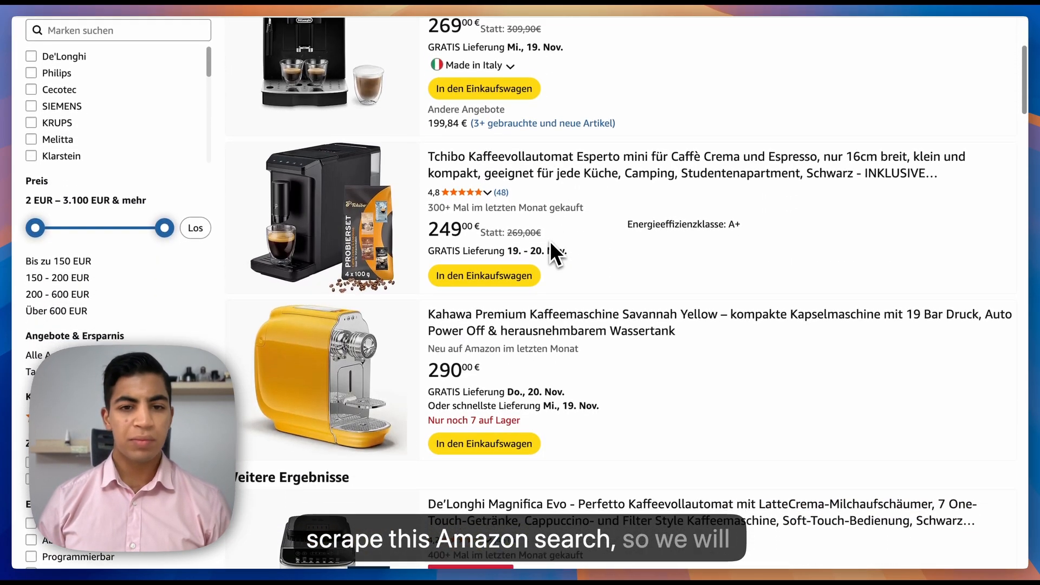
scroll(550, 241, down, 20)
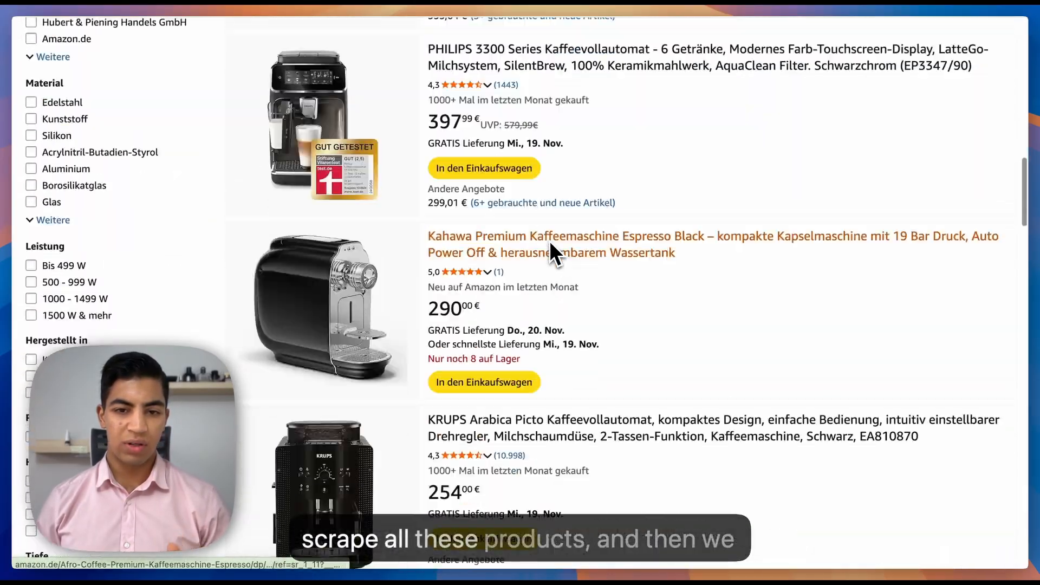
scroll(549, 241, up, 15)
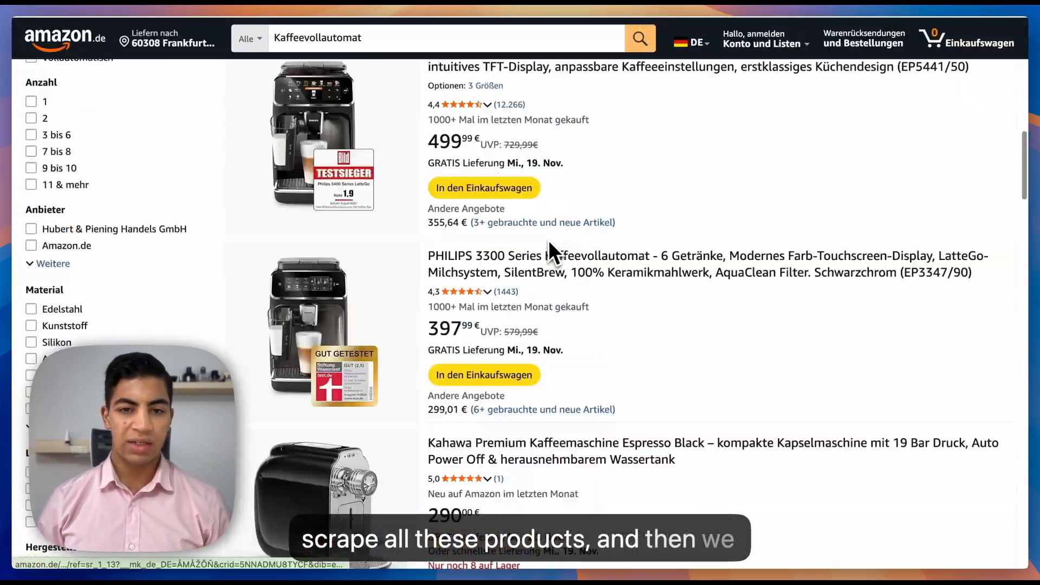
scroll(547, 238, up, 12)
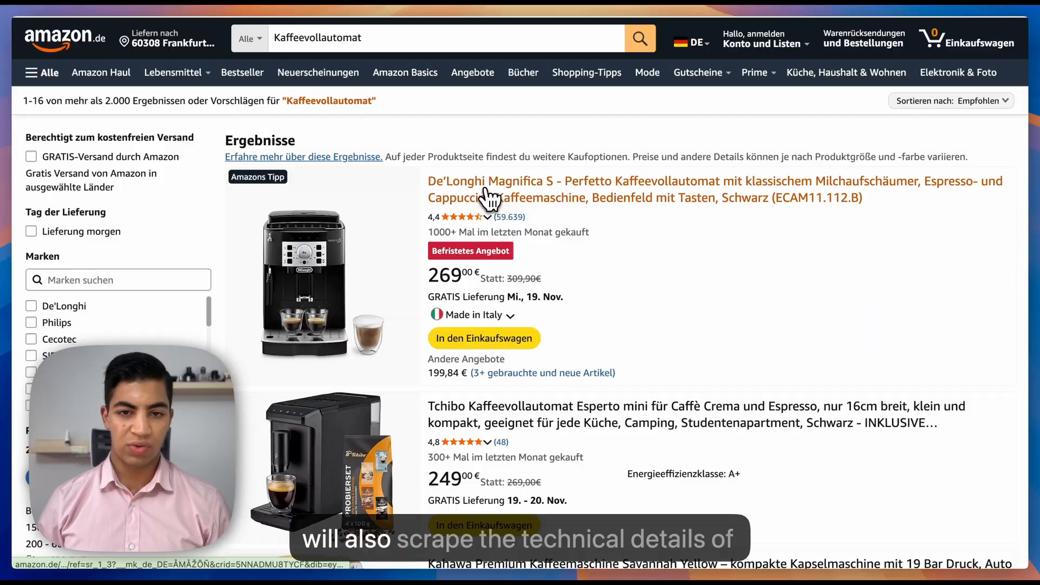
Open the De'Longhi Magnifica S product page and examine its Technische Details.
click(488, 199)
scroll(458, 295, down, 6)
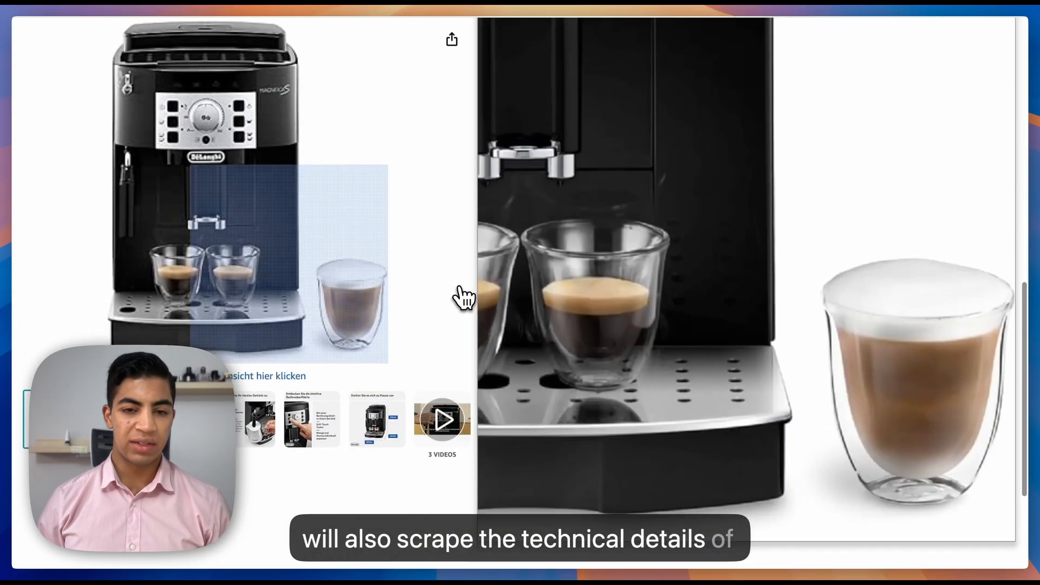
scroll(463, 297, down, 20)
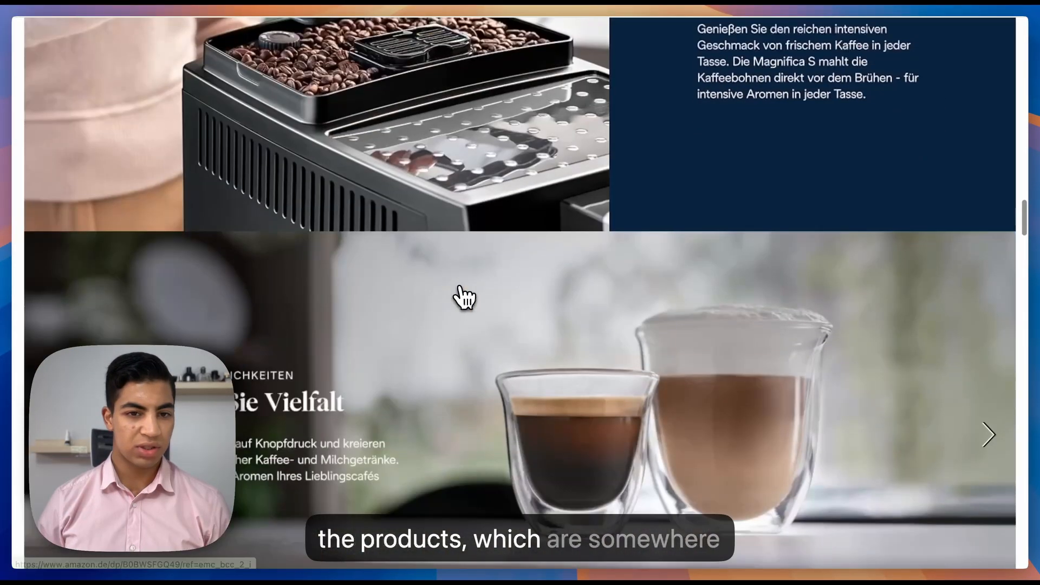
scroll(463, 297, down, 20)
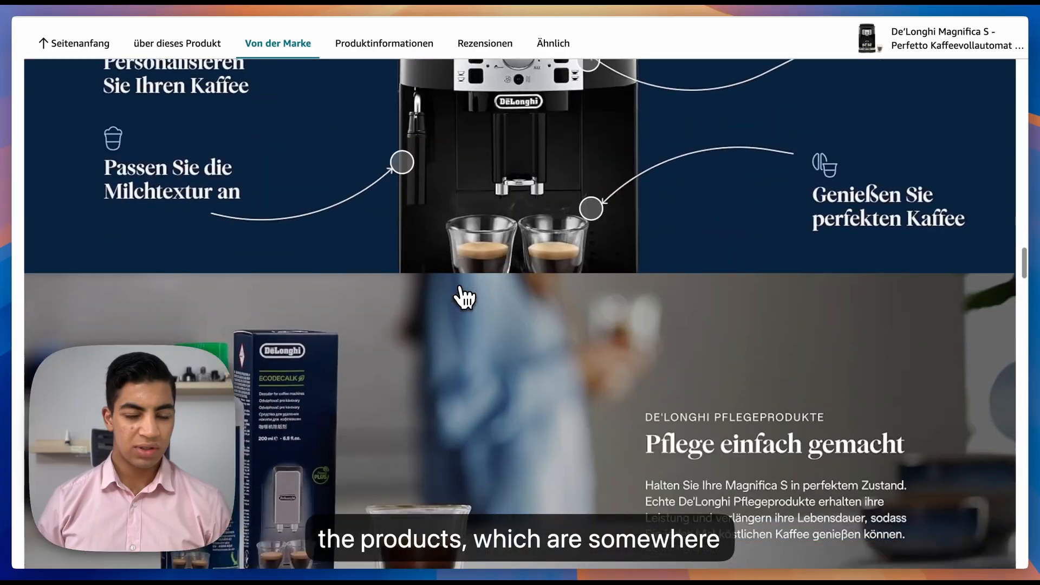
scroll(461, 295, down, 3)
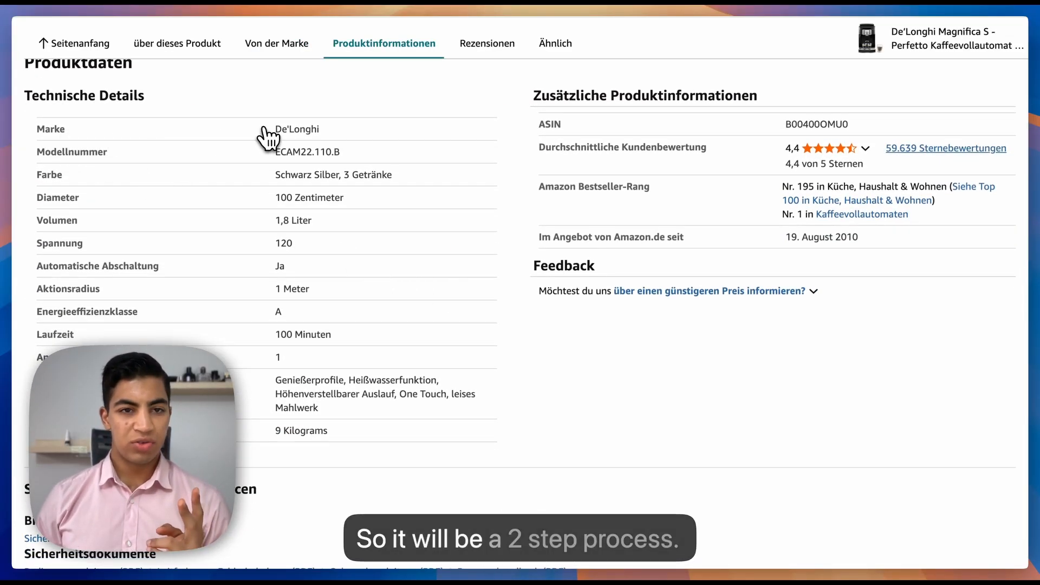
Return to the Kaffeevollautomat search results and copy the URL of the search page.
scroll(267, 134, up, 10)
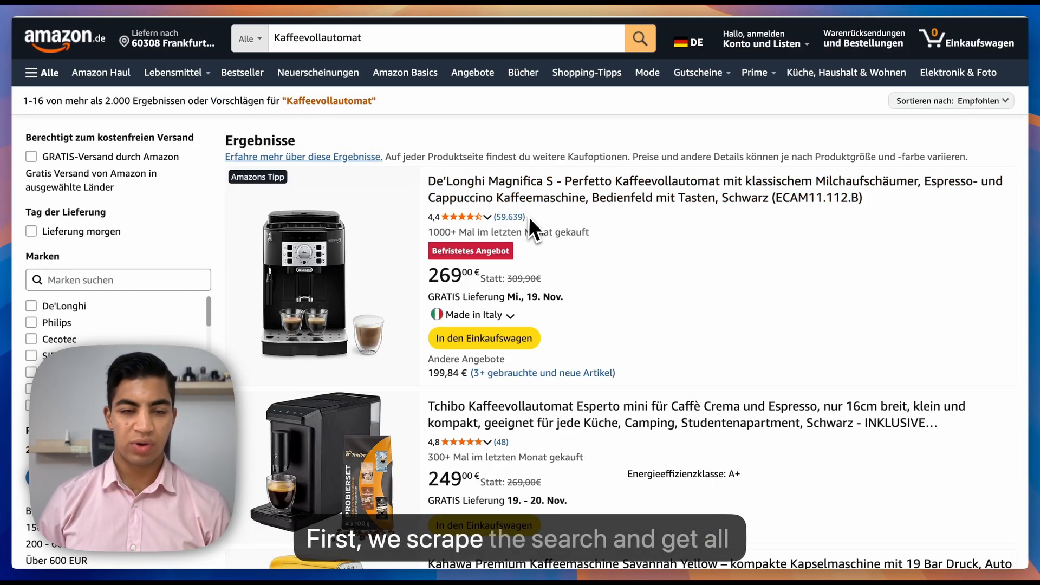
scroll(520, 227, down, 2)
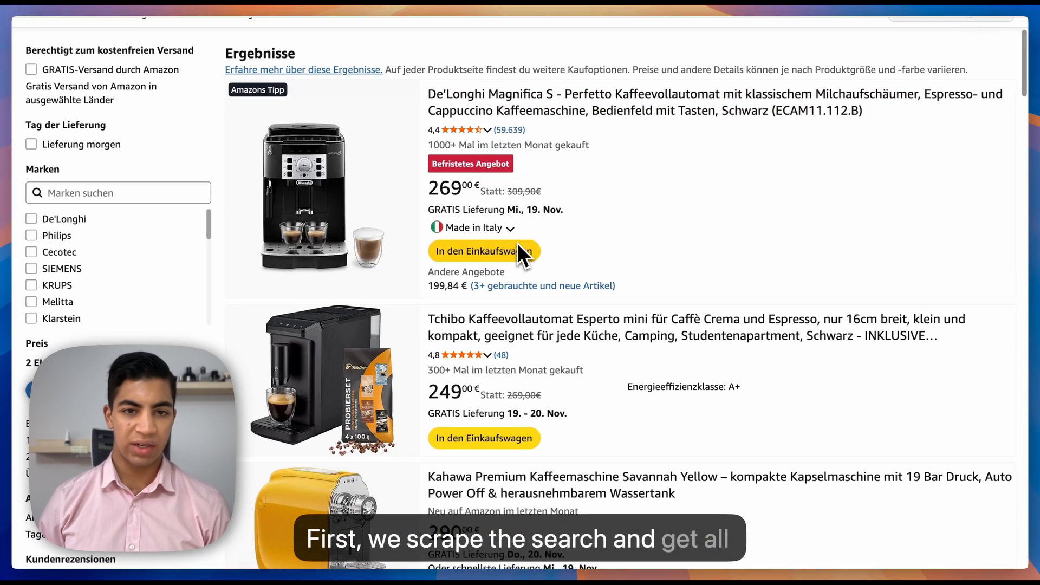
scroll(515, 242, up, 2)
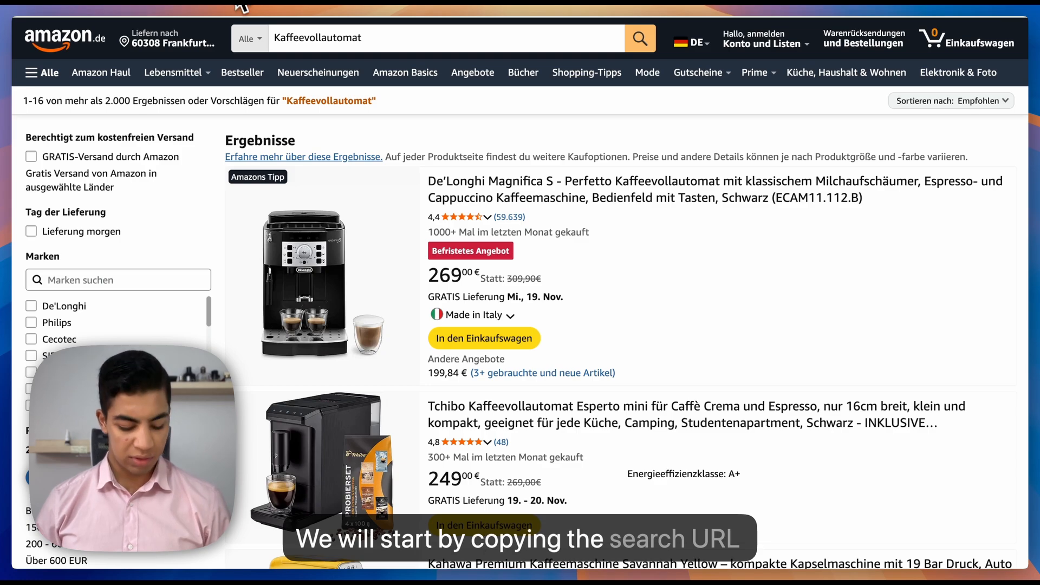
key(super+c)
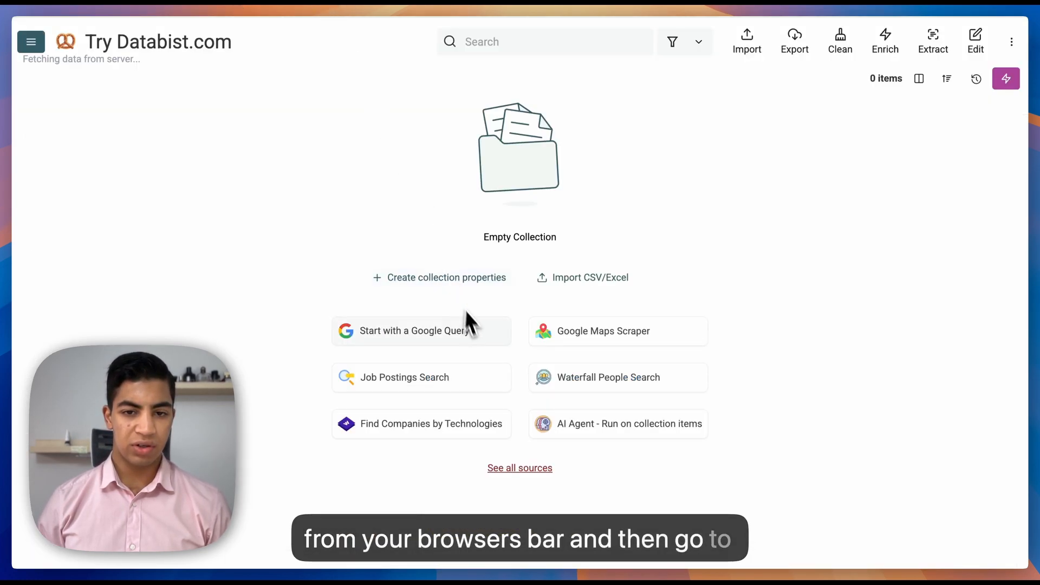
Choose AI Agent - Site Scraper as the source for the empty Datablist collection and paste the Amazon search URL as the URL to scrape.
click(518, 469)
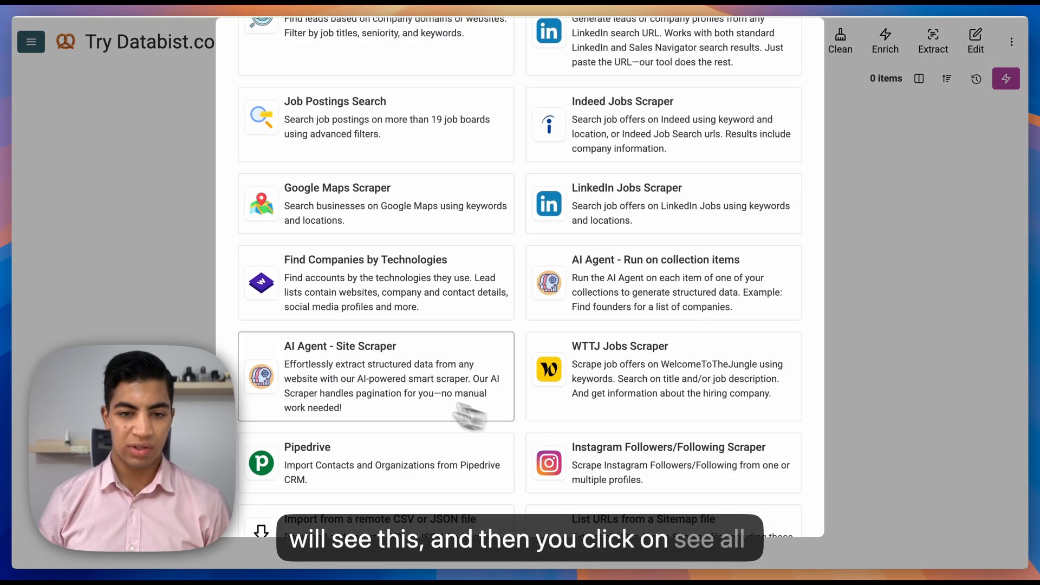
click(383, 388)
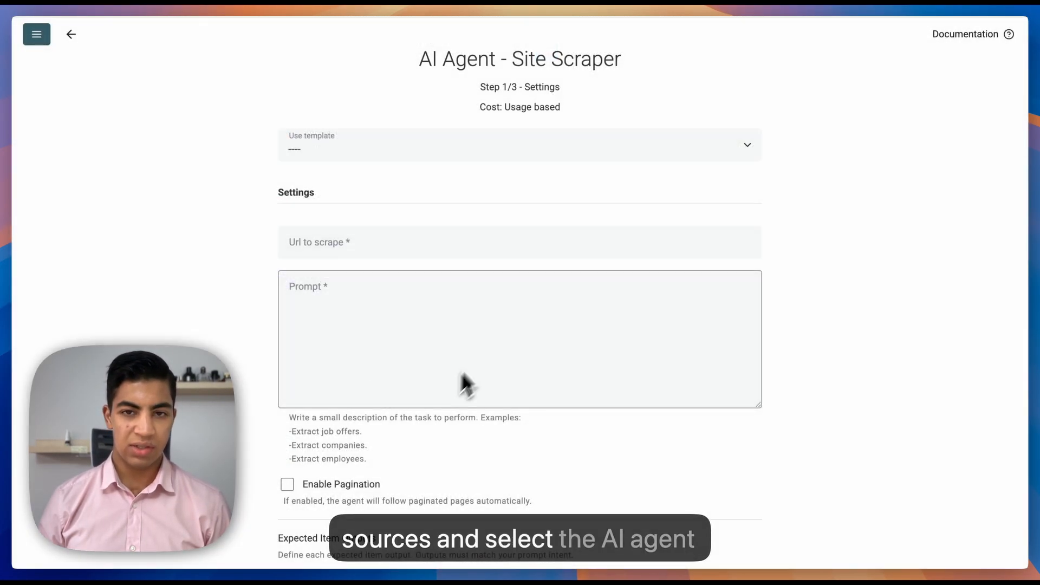
click(398, 243)
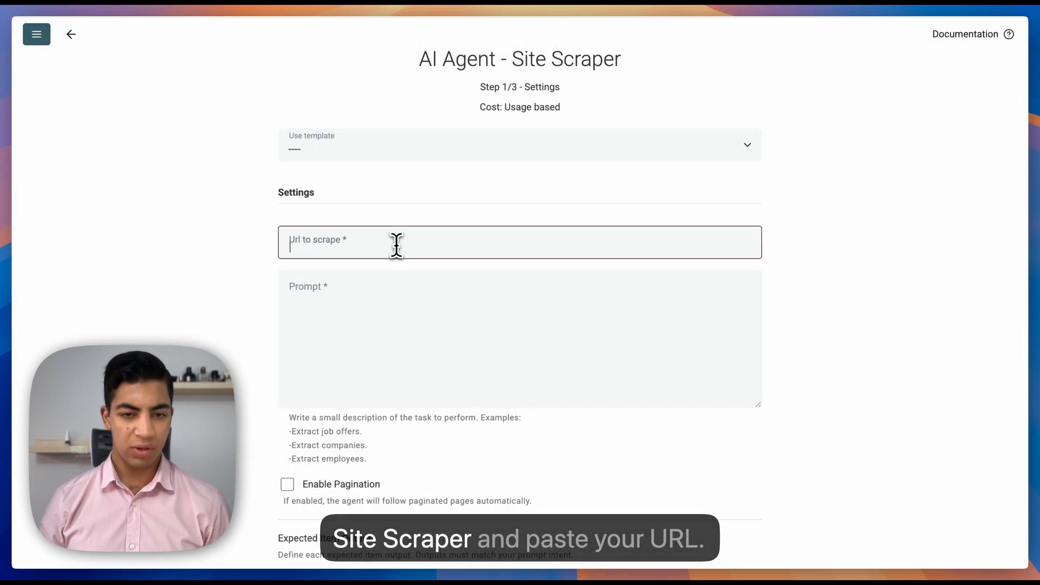
key(super+v)
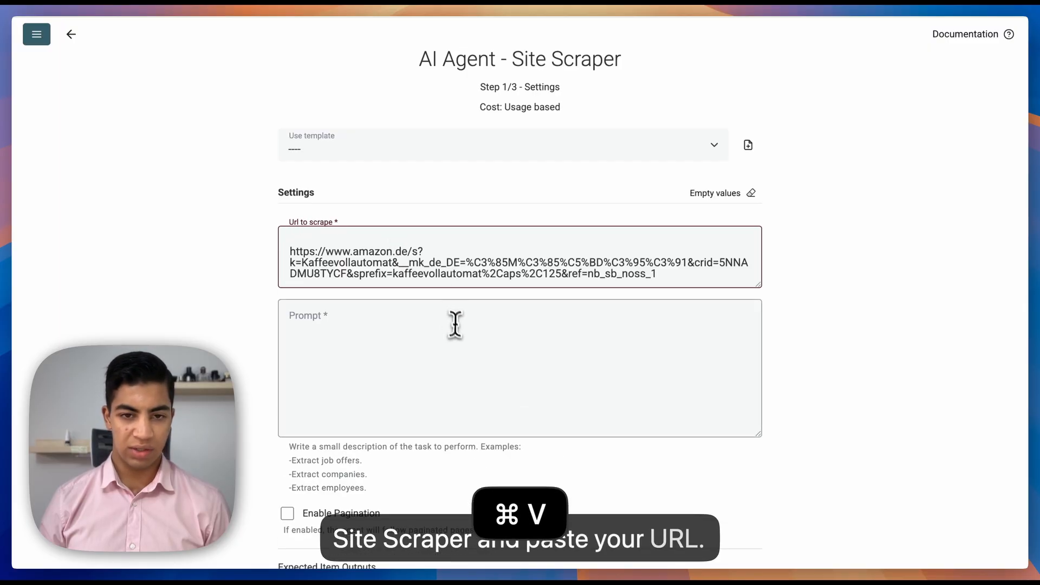
Copy the prompt for extracting all product links from the Scraping Prompts notes page and paste it as the Site Scraper's prompt.
scroll(456, 329, down, 2)
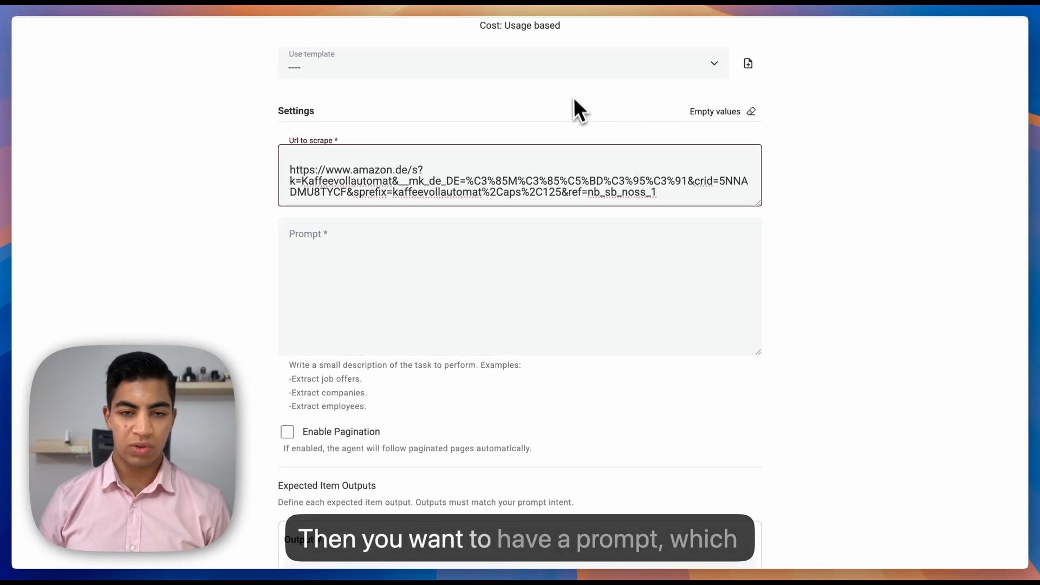
click(672, 17)
mouse_move(664, 216)
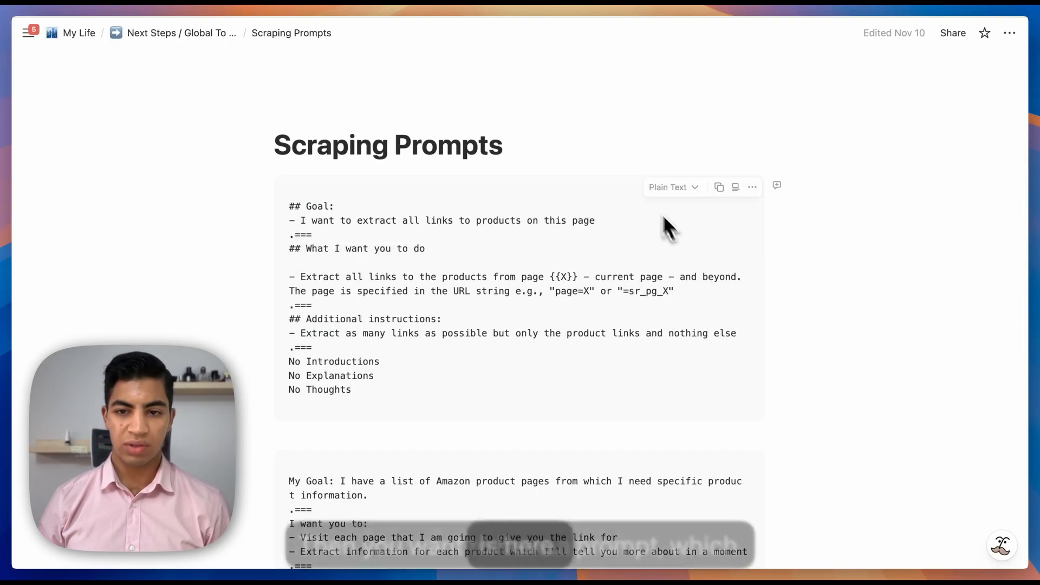
click(718, 187)
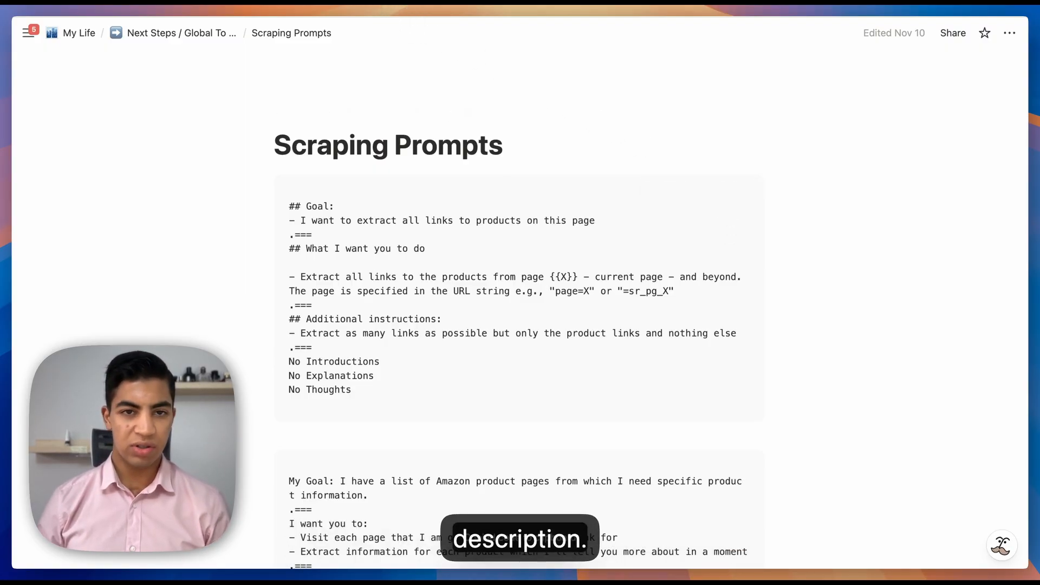
click(333, 6)
click(319, 247)
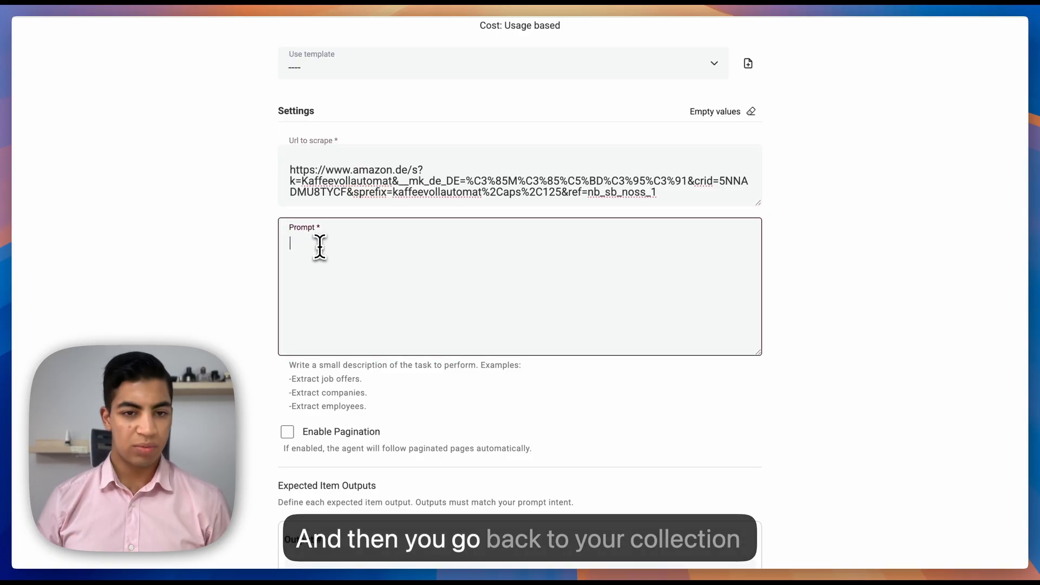
key(super+v)
scroll(453, 309, up, 5)
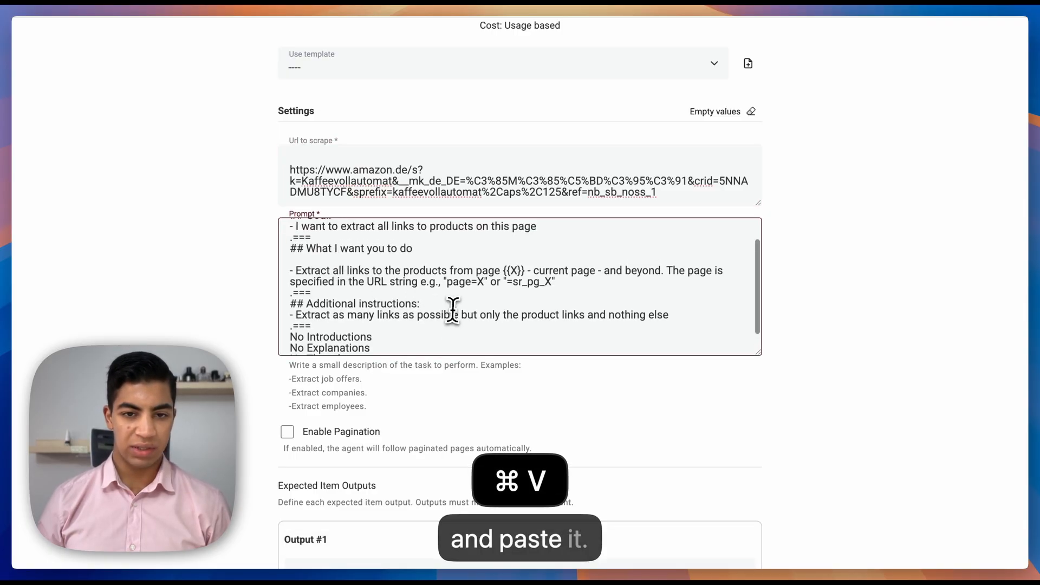
Add blank lines after the goal, after the task instructions and before the additional instructions to separate the prompt's sections.
click(549, 249)
key(Return)
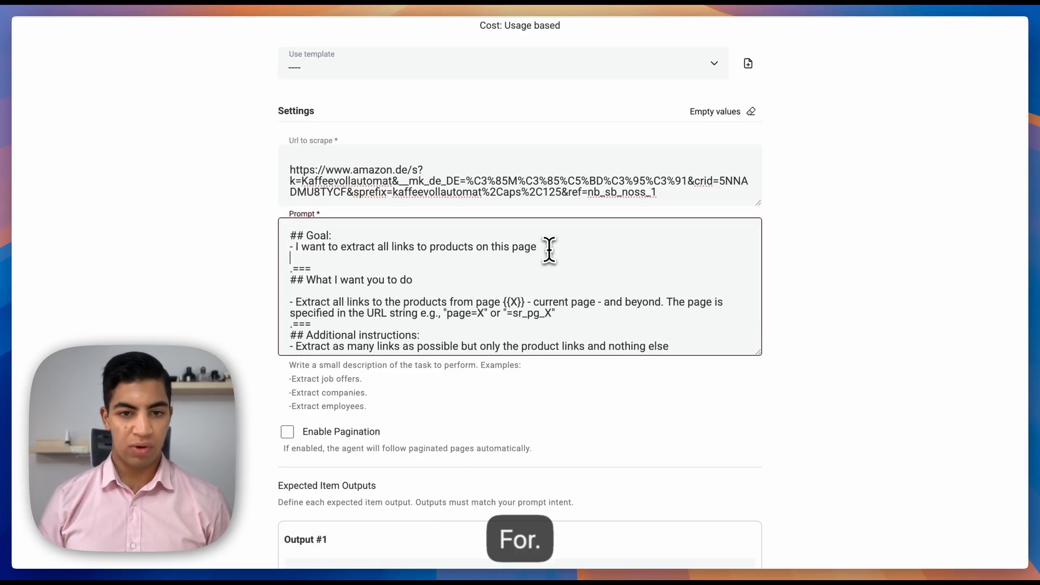
key(Return)
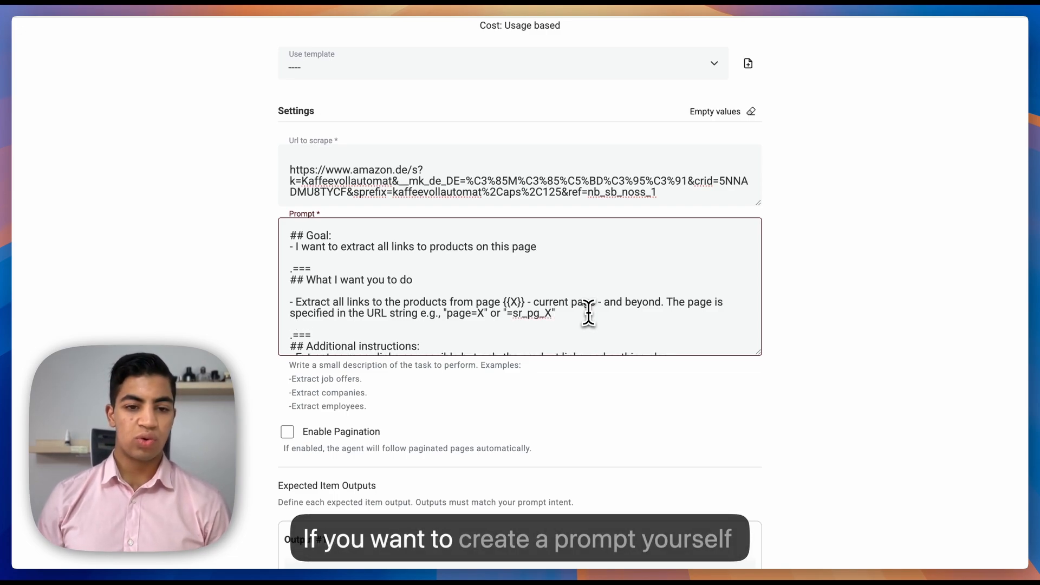
scroll(587, 312, up, 1)
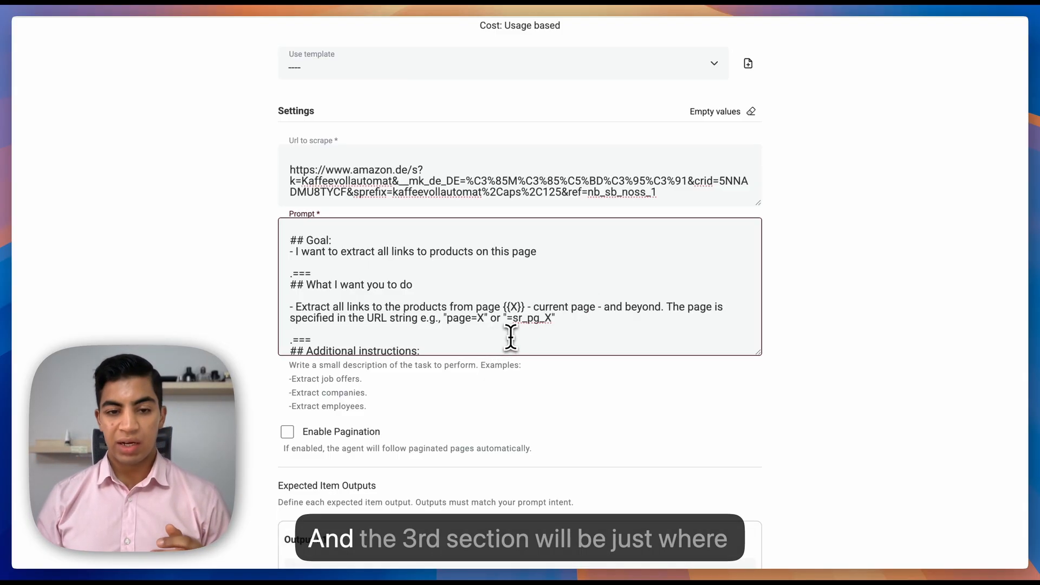
scroll(510, 336, down, 2)
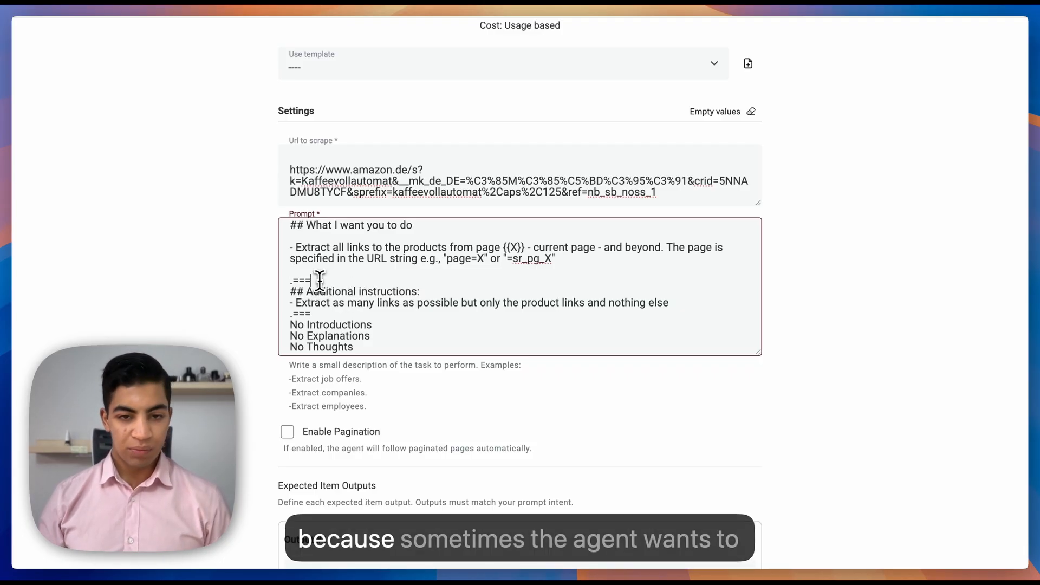
key(Return)
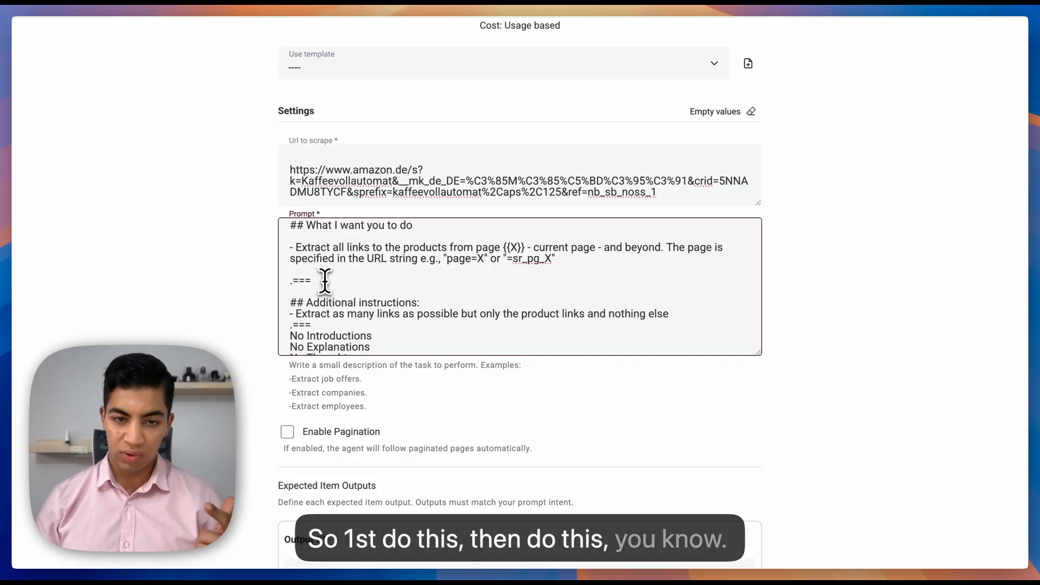
scroll(345, 298, down, 1)
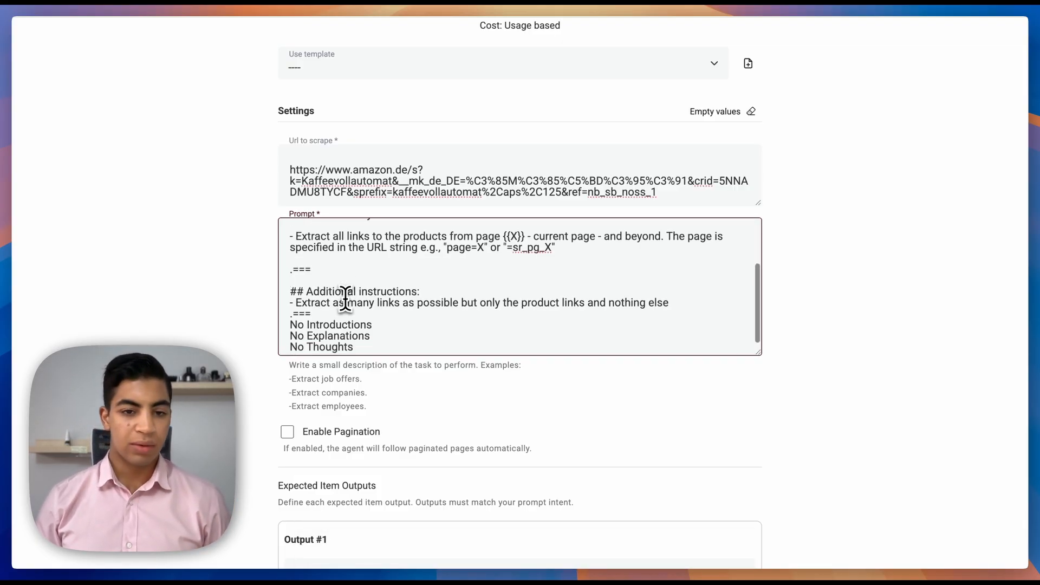
Enable pagination for the scraper and set the maximum number of pages to 3.
scroll(409, 379, down, 2)
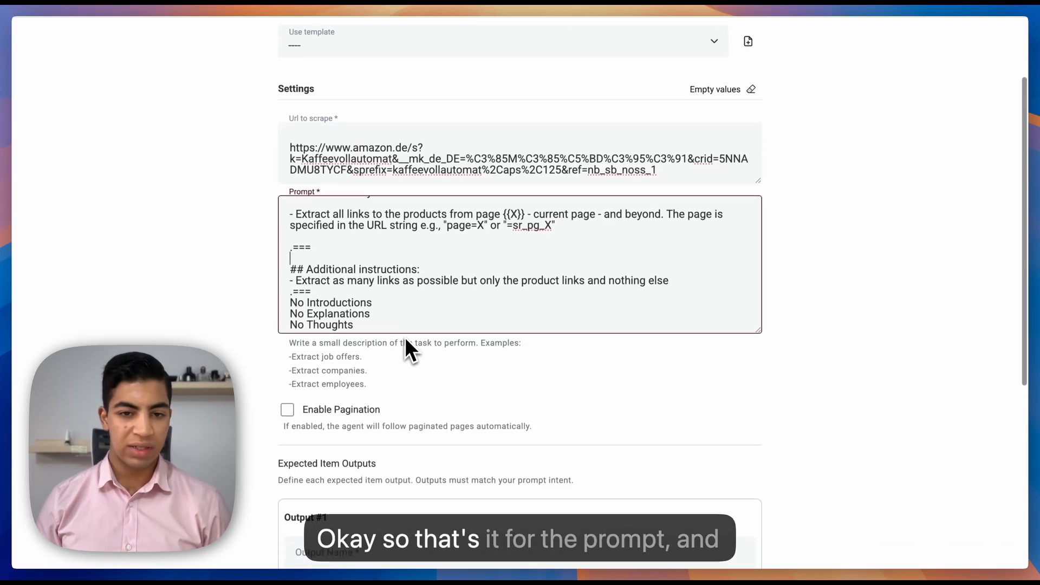
scroll(399, 333, down, 3)
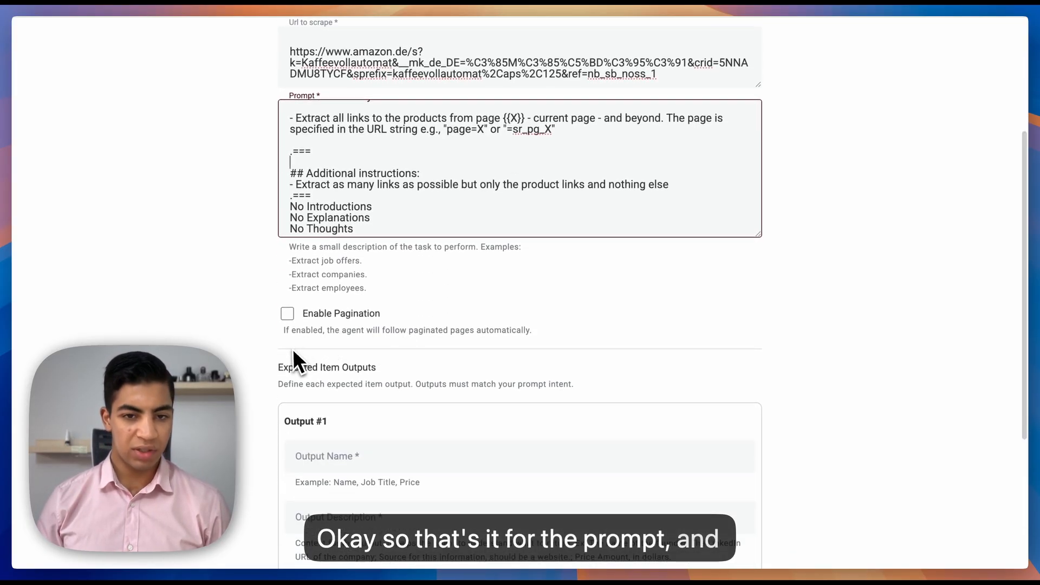
scroll(339, 337, down, 1)
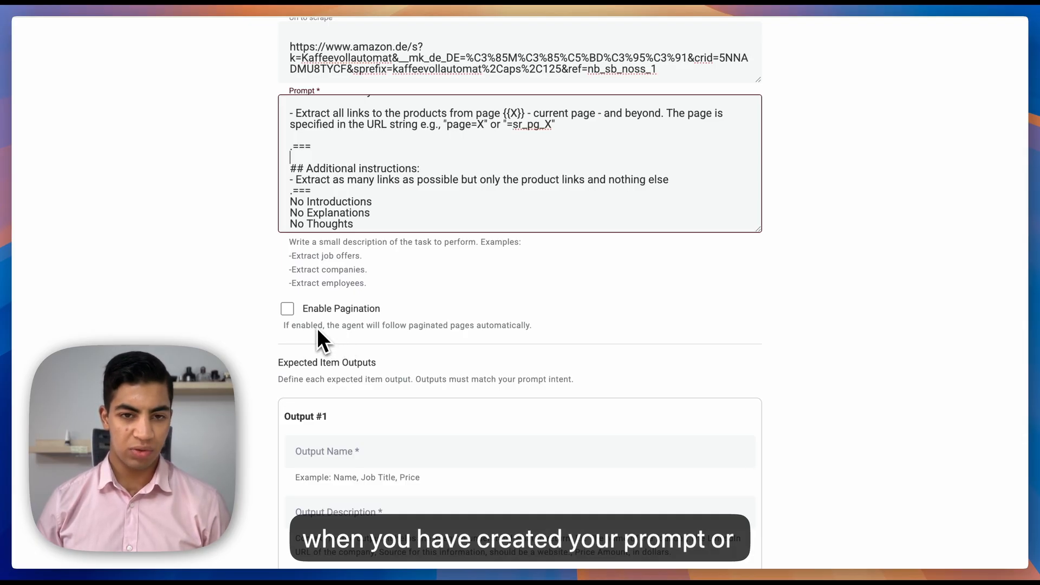
click(287, 313)
click(345, 360)
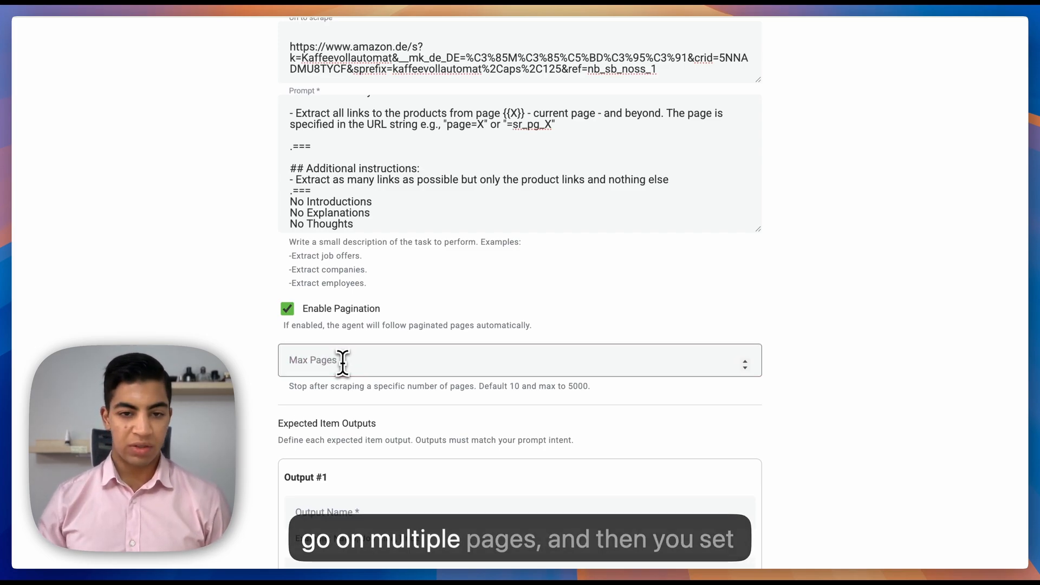
scroll(332, 362, up, 1)
click(330, 370)
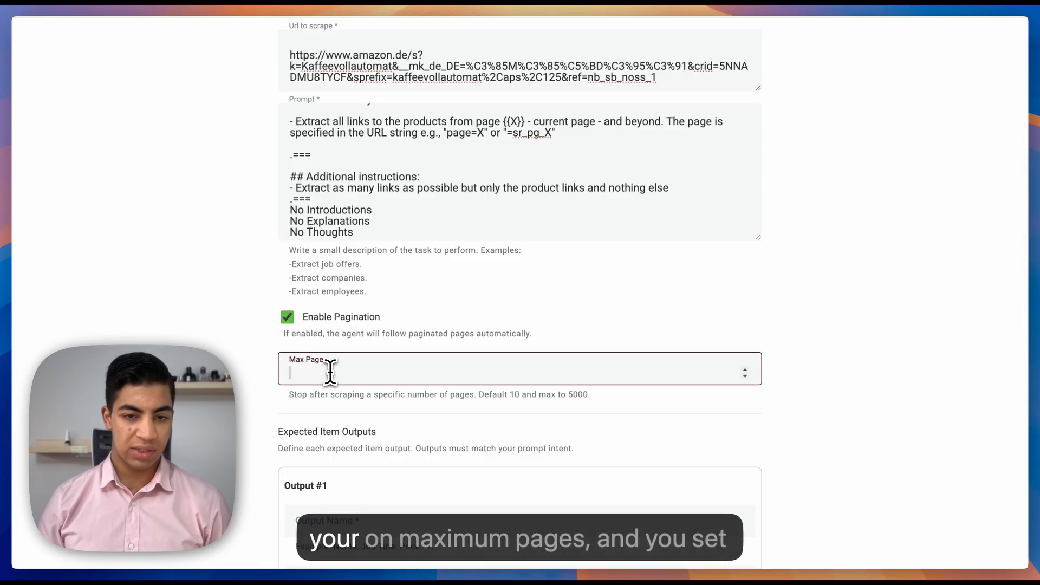
text(3)
Define the first expected output as "Product Link" with the description "Product link if found otherwise empty" and output type Url.
scroll(337, 378, down, 5)
click(359, 352)
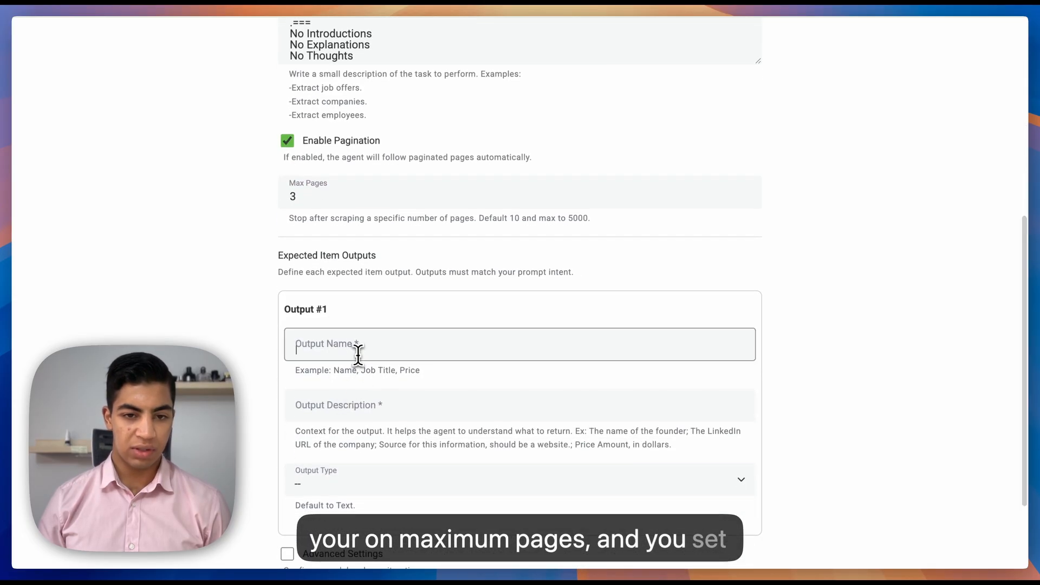
text(Prod)
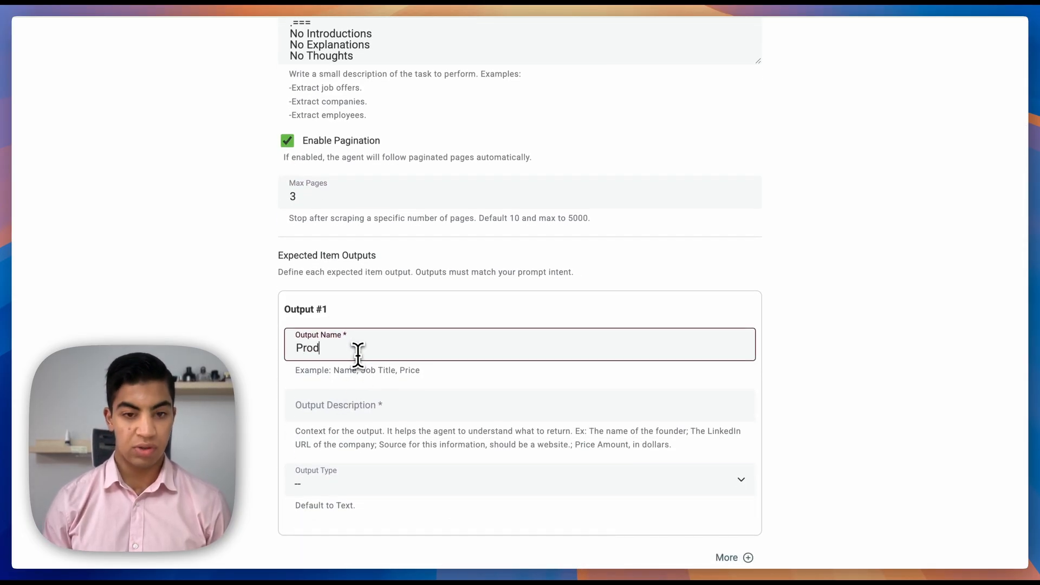
text(uct Link)
scroll(352, 352, down, 2)
click(336, 329)
text(Produc)
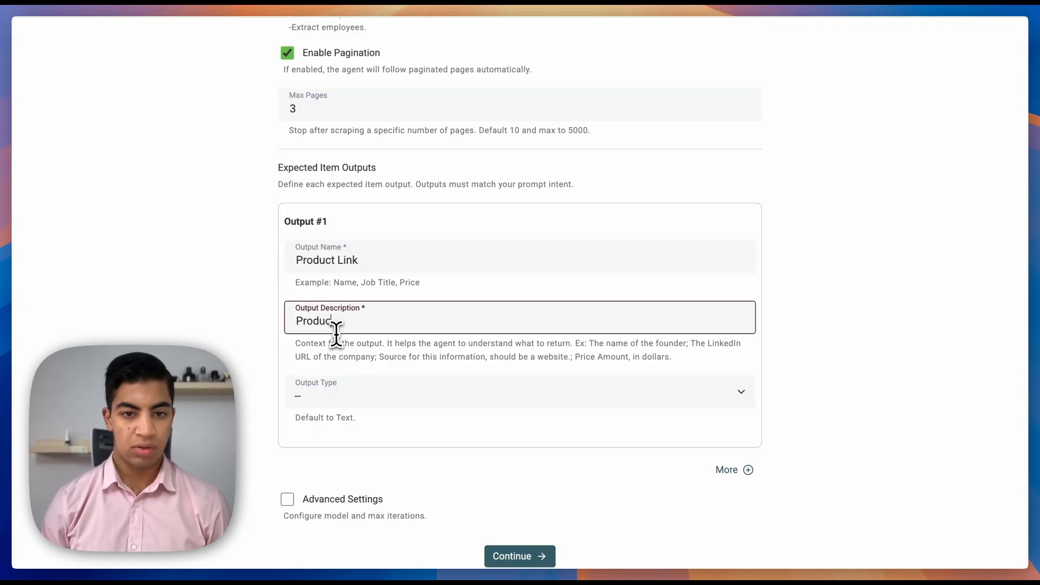
text(t link if found other)
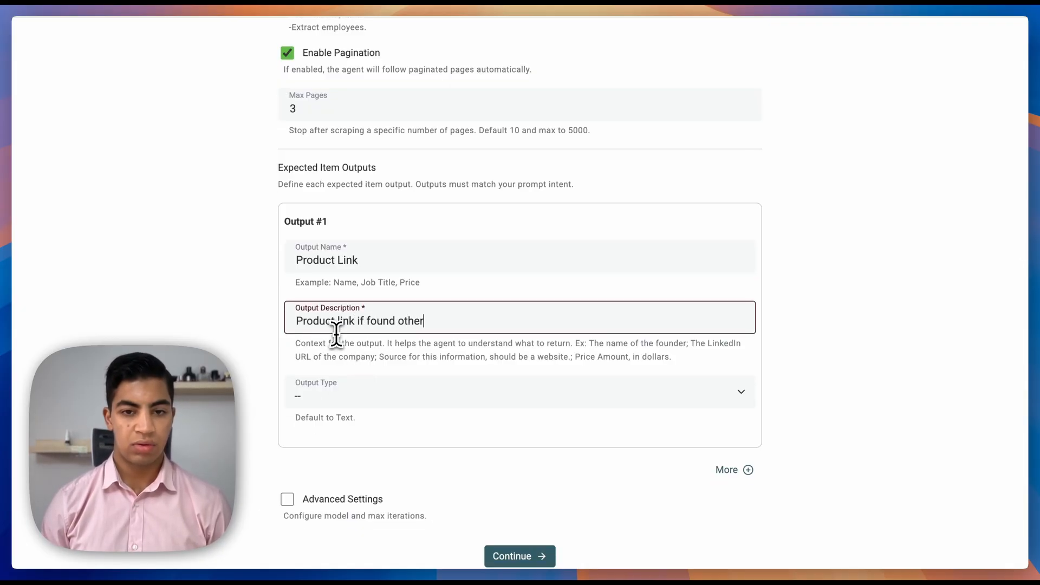
text(wise empty)
scroll(337, 332, down, 1)
click(346, 328)
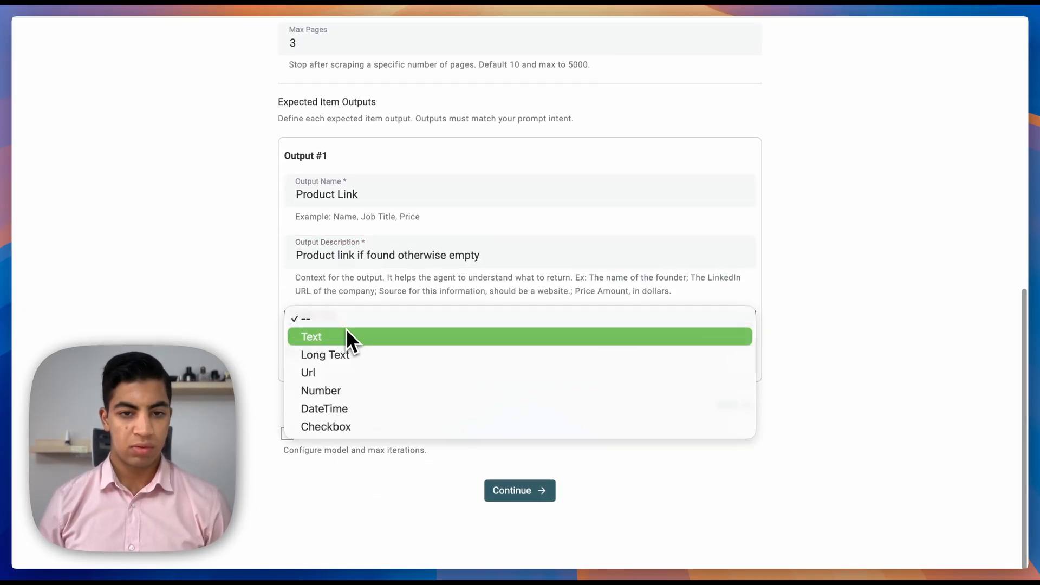
click(378, 372)
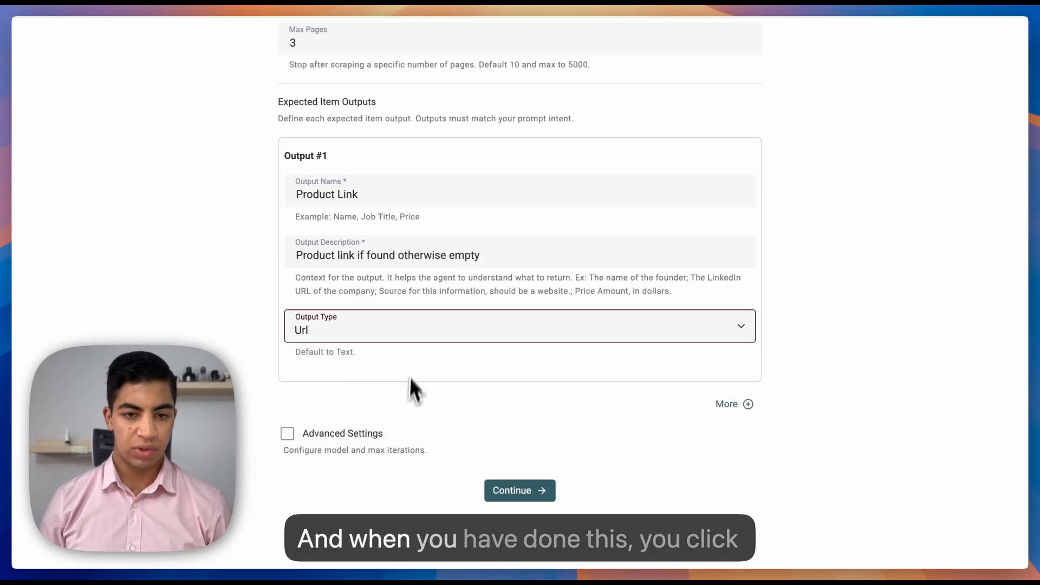
Enable Render HTML in the scraper's advanced settings and run the import, storing Product Link and Page Scraped as new properties.
click(287, 439)
scroll(325, 438, down, 2)
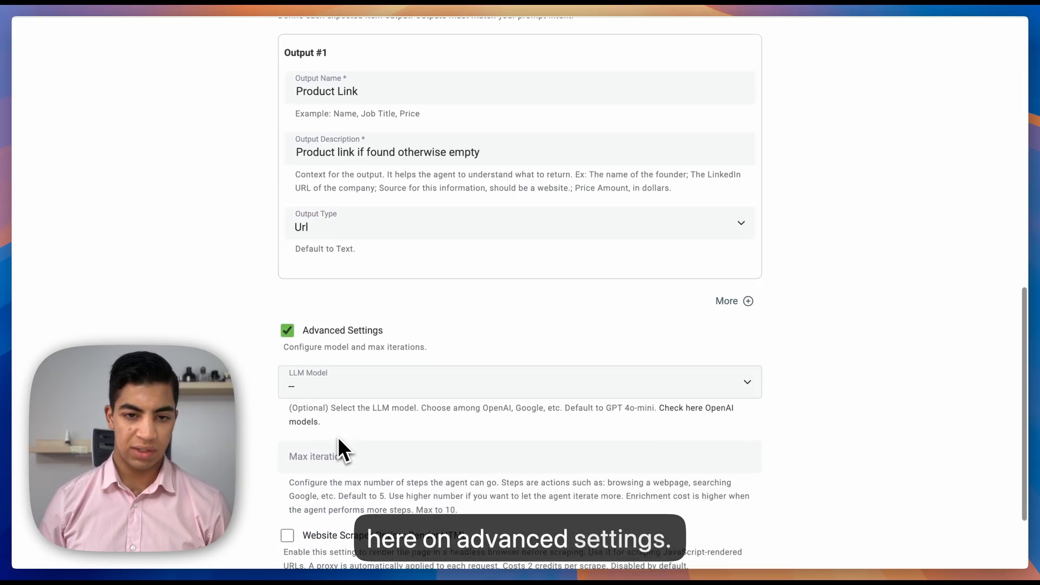
scroll(337, 437, down, 1)
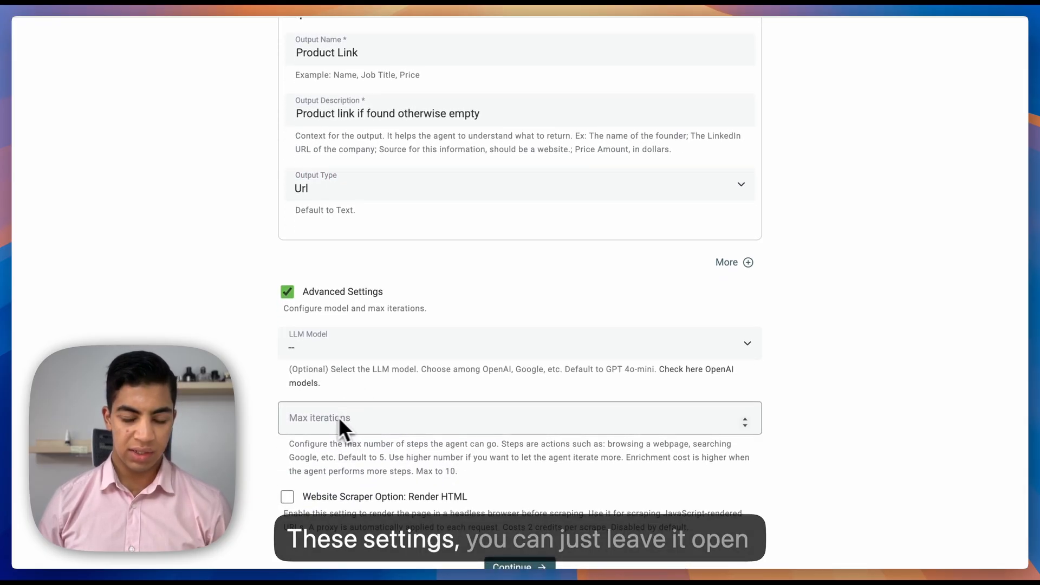
scroll(406, 417, down, 2)
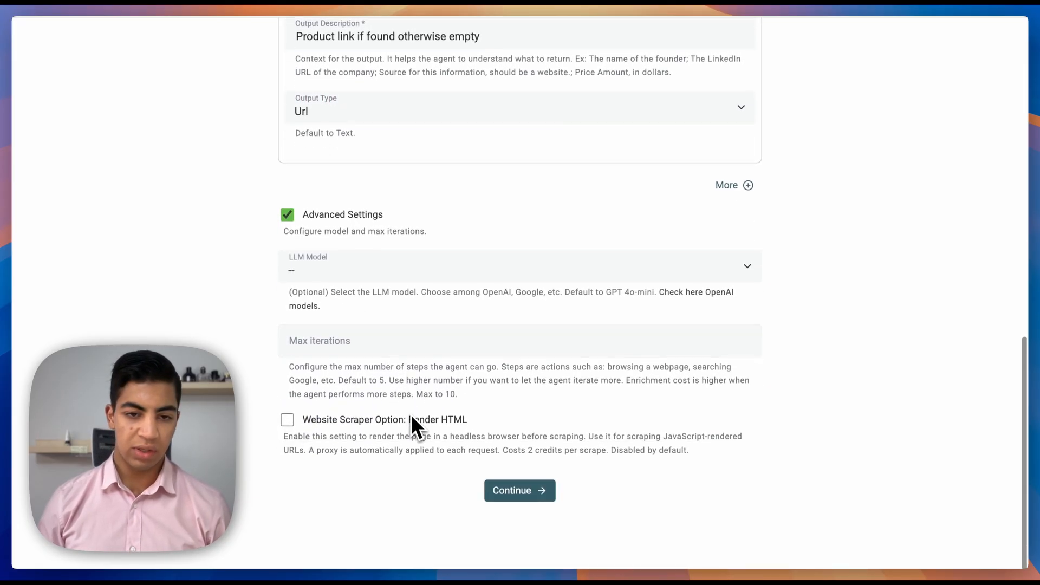
click(288, 422)
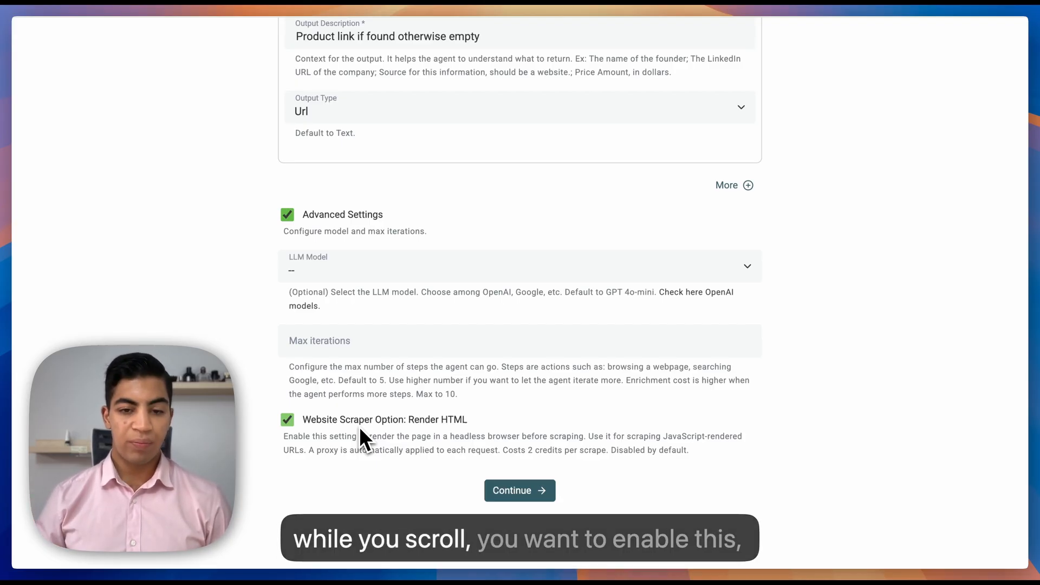
click(494, 490)
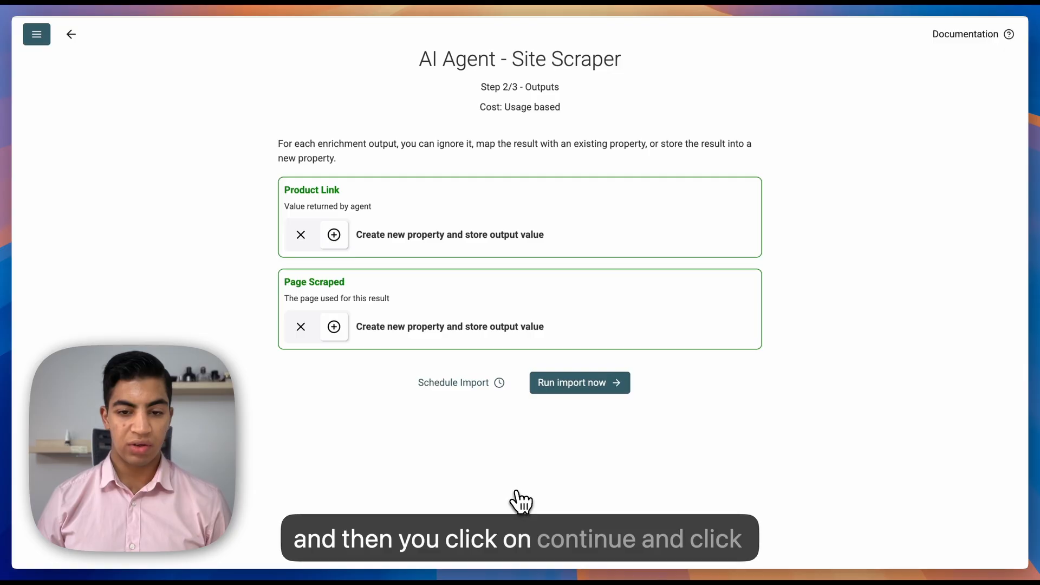
click(578, 387)
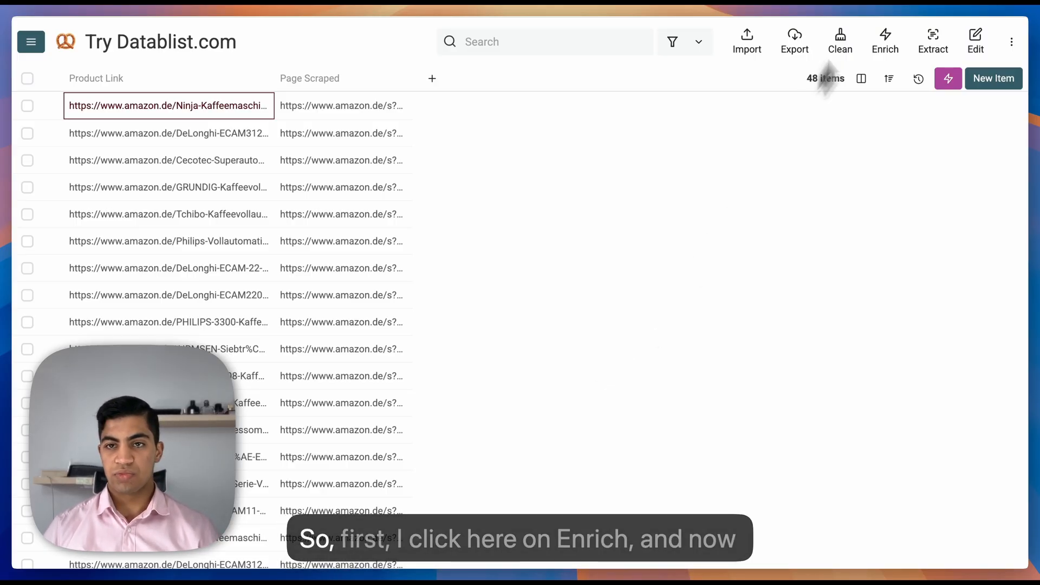
Choose the AI Agent enrichment from the AI category for the collection of scraped product links.
click(882, 46)
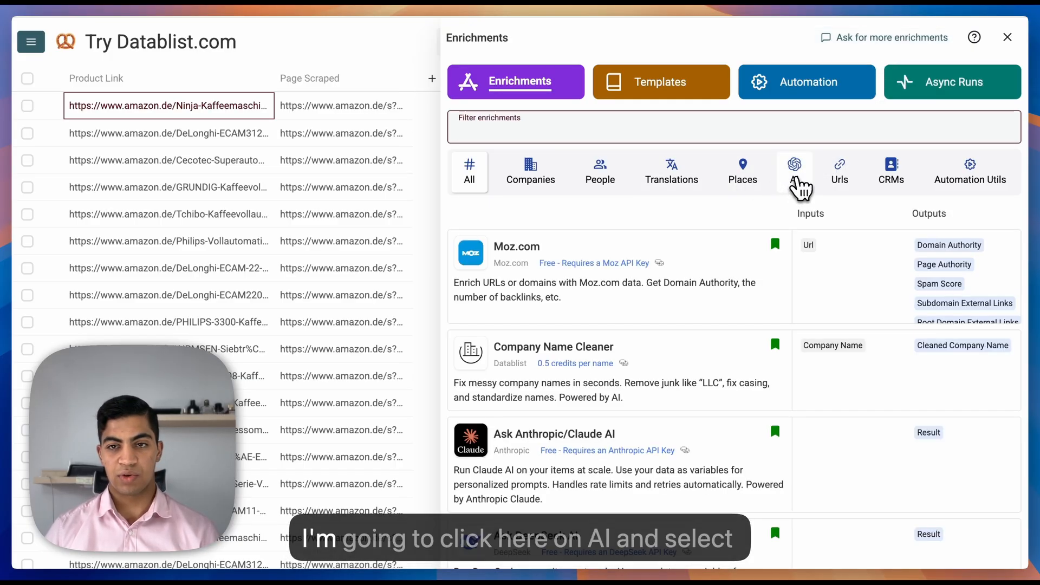
click(795, 183)
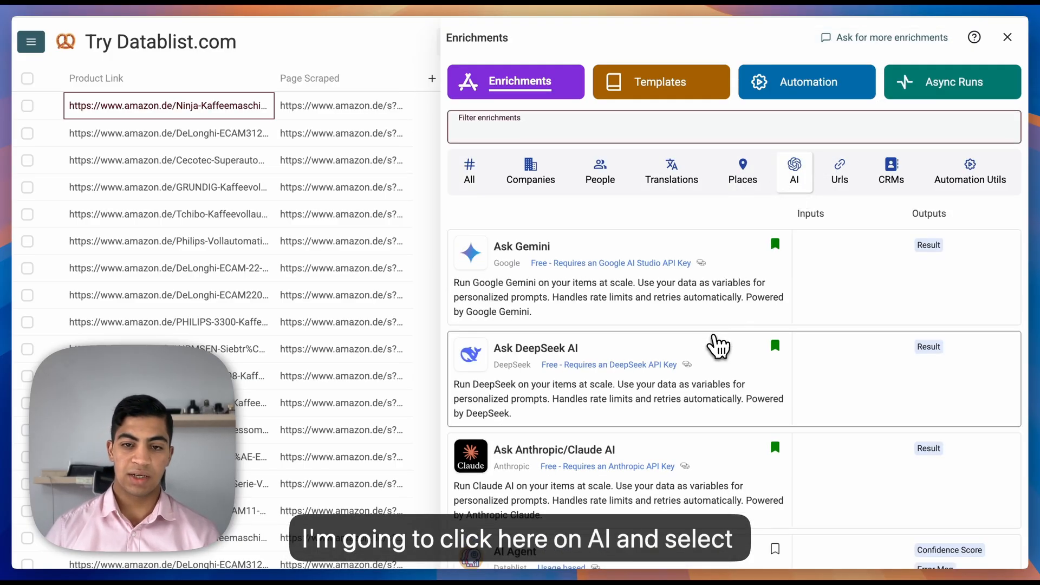
click(837, 550)
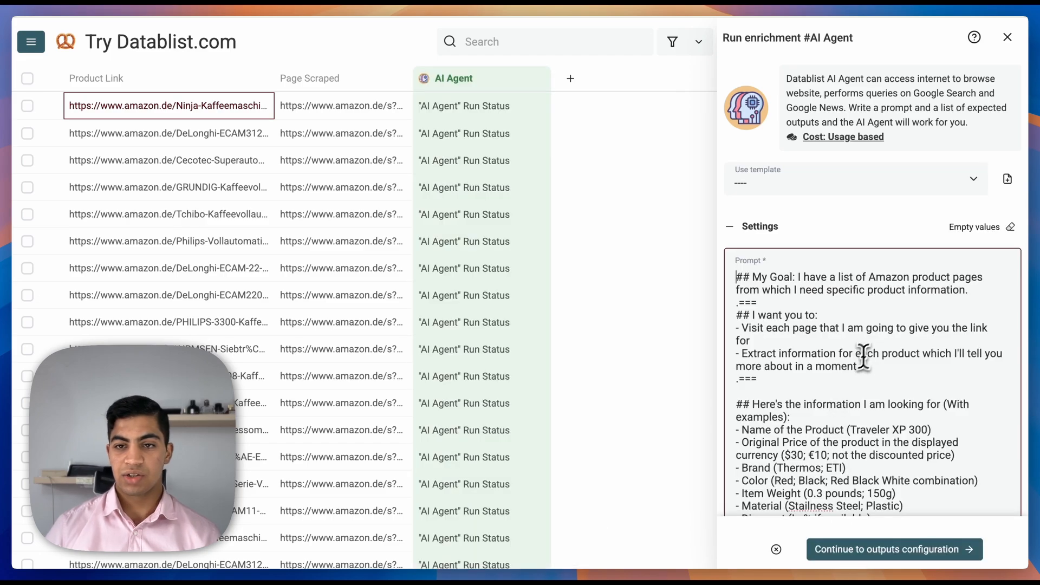
Add blank lines in the enrichment prompt after the goal, after the task instructions and after the first divider.
scroll(870, 348, down, 3)
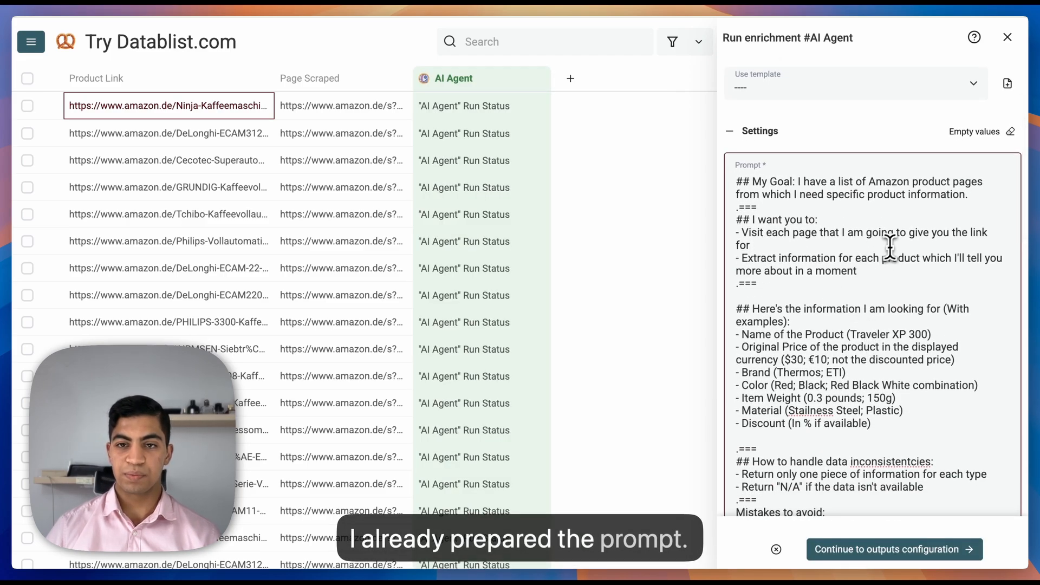
scroll(888, 249, down, 1)
click(970, 173)
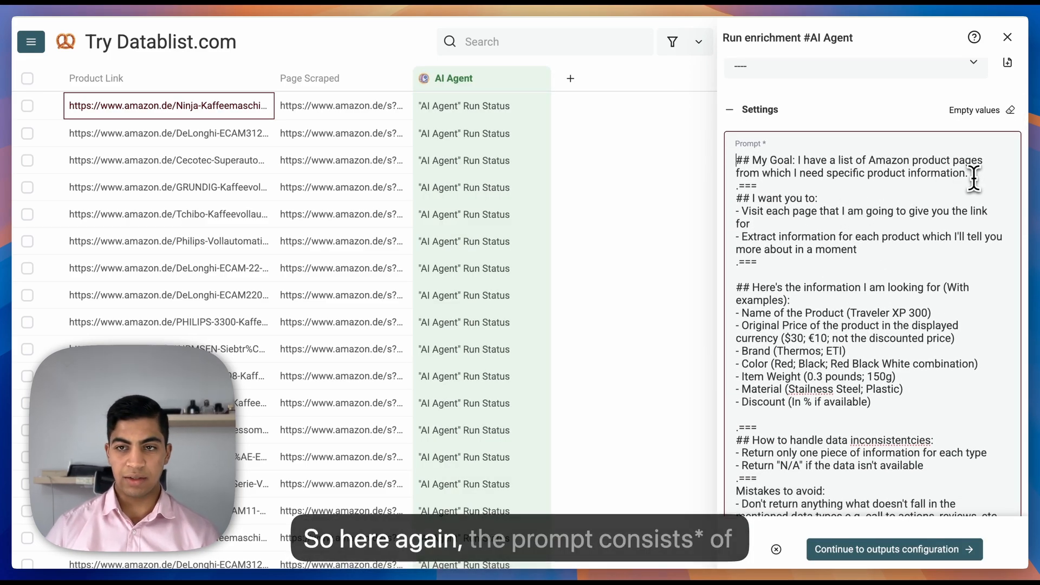
key(Return)
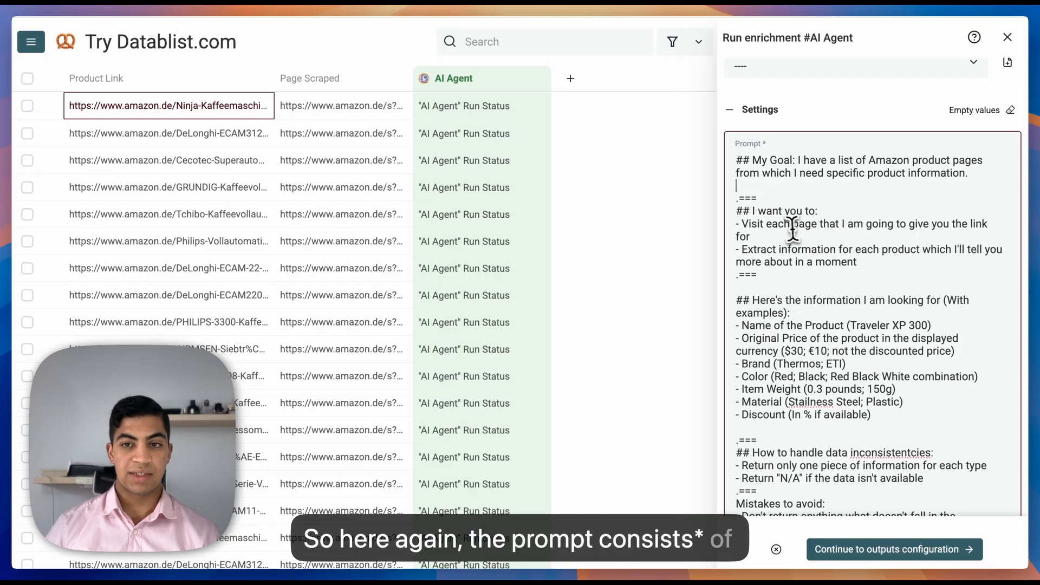
click(863, 263)
key(Return)
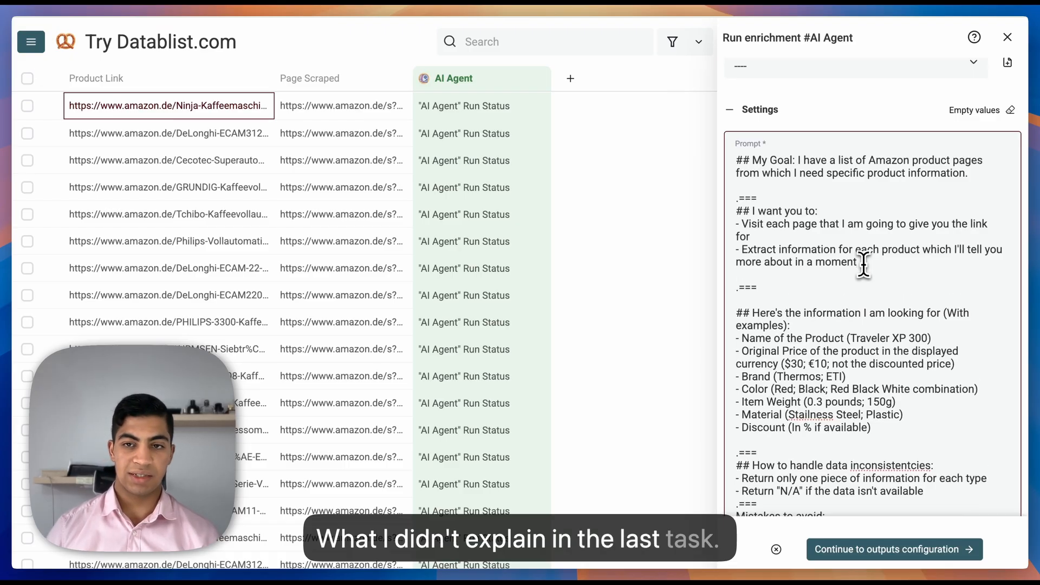
click(775, 200)
key(Return)
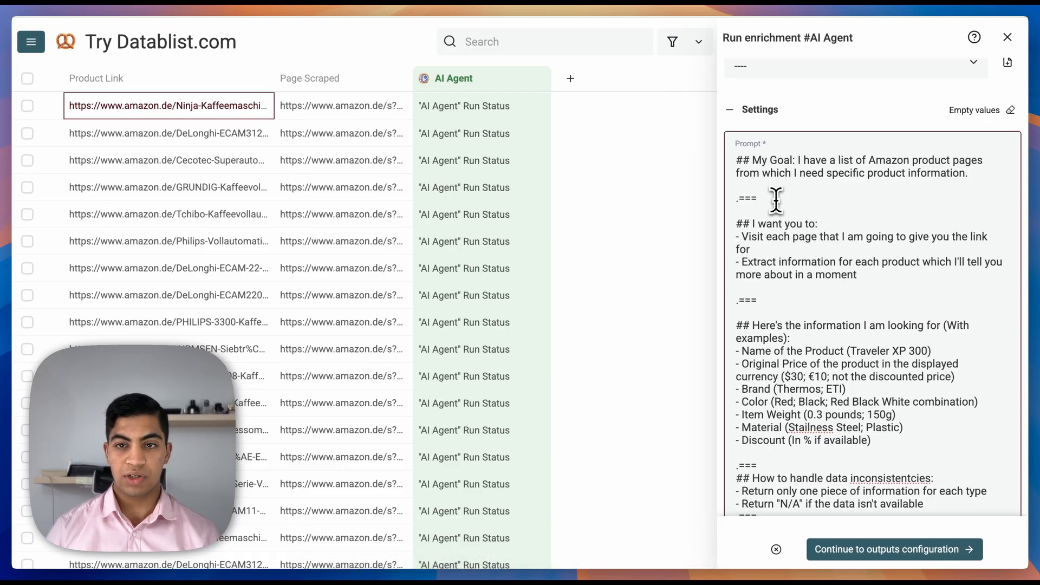
Review the enrichment prompt's dividers, task instructions, list of product information to extract and rules for data inconsistencies.
drag(766, 201, 730, 200)
click(765, 200)
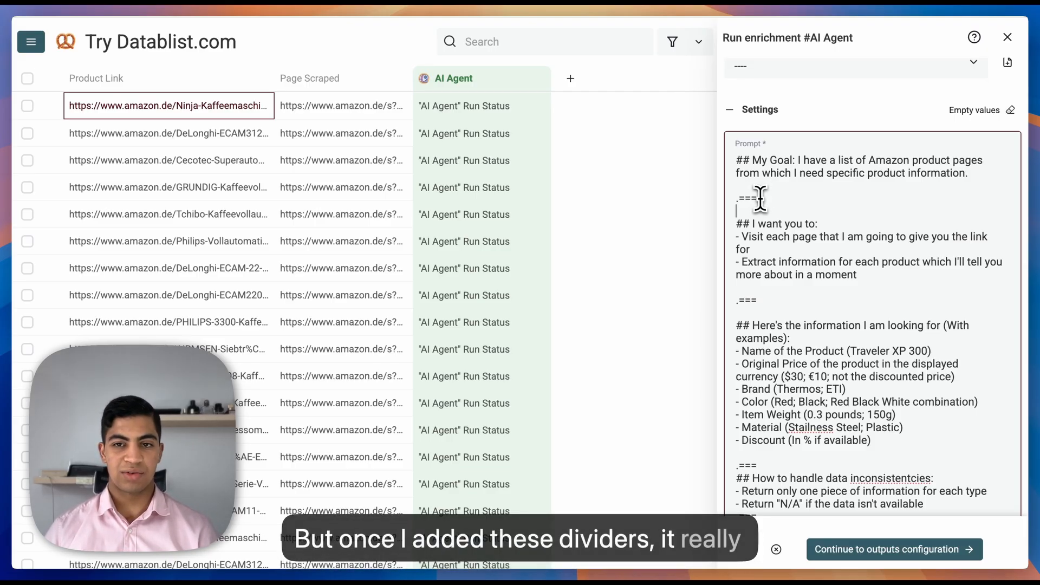
scroll(755, 260, down, 1)
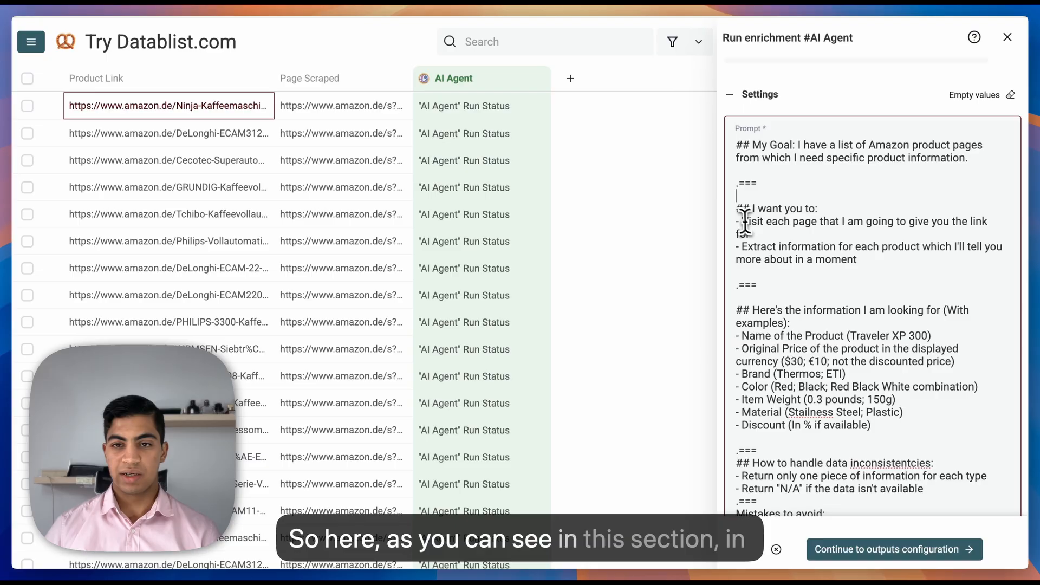
drag(737, 208, 770, 217)
click(770, 216)
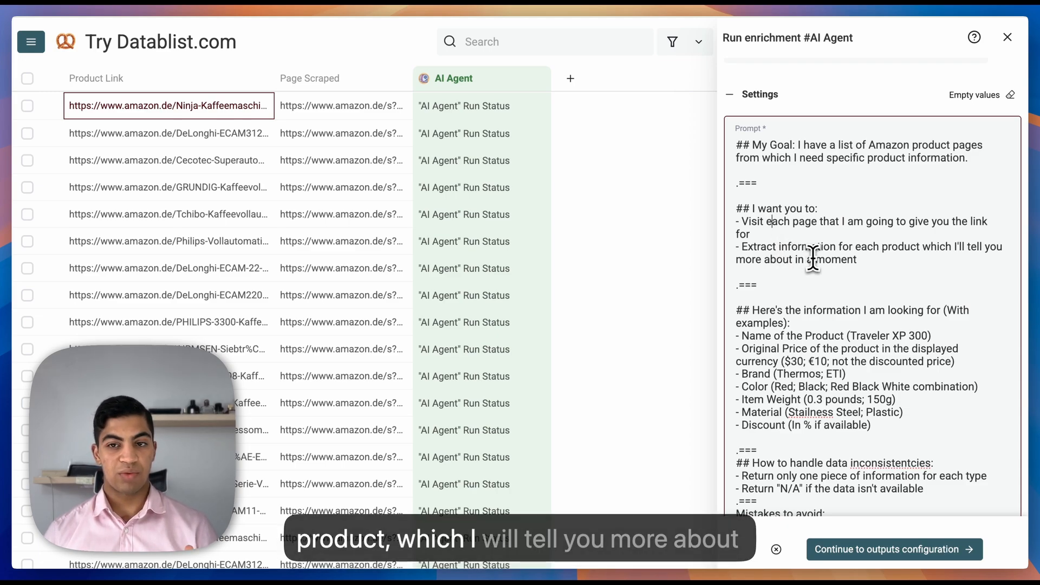
scroll(814, 260, down, 2)
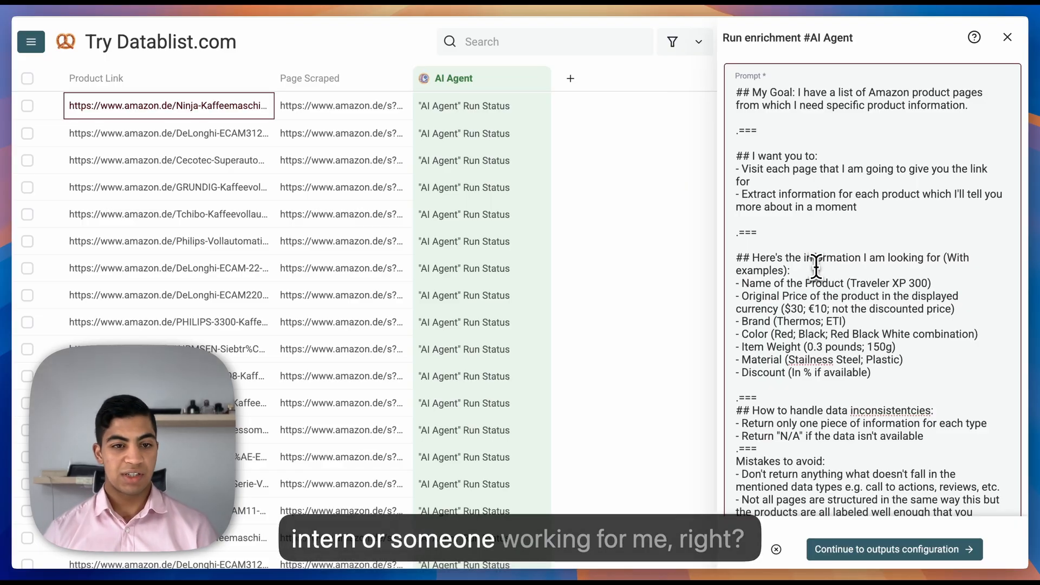
scroll(815, 264, down, 2)
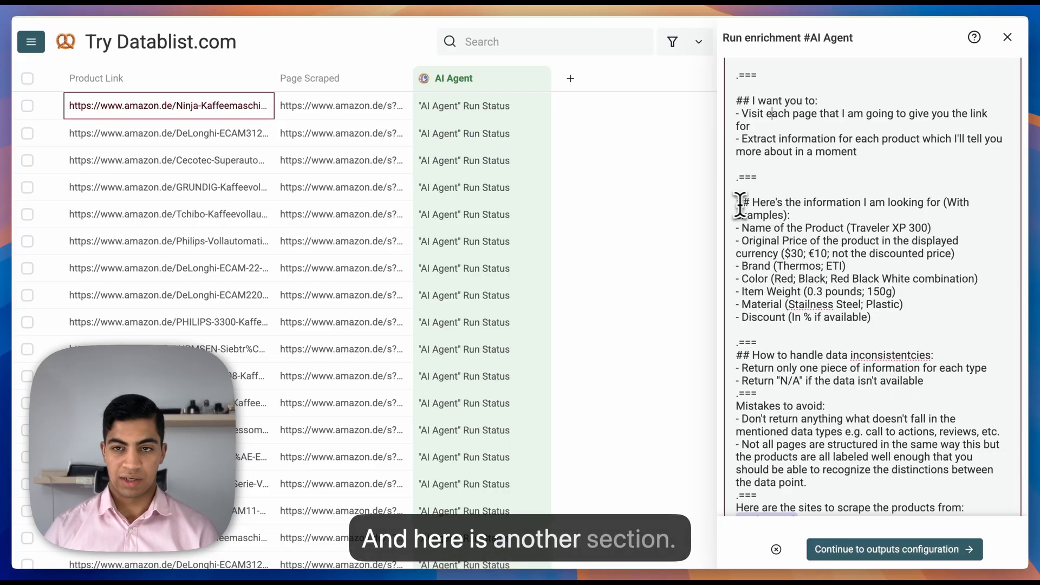
scroll(822, 265, down, 4)
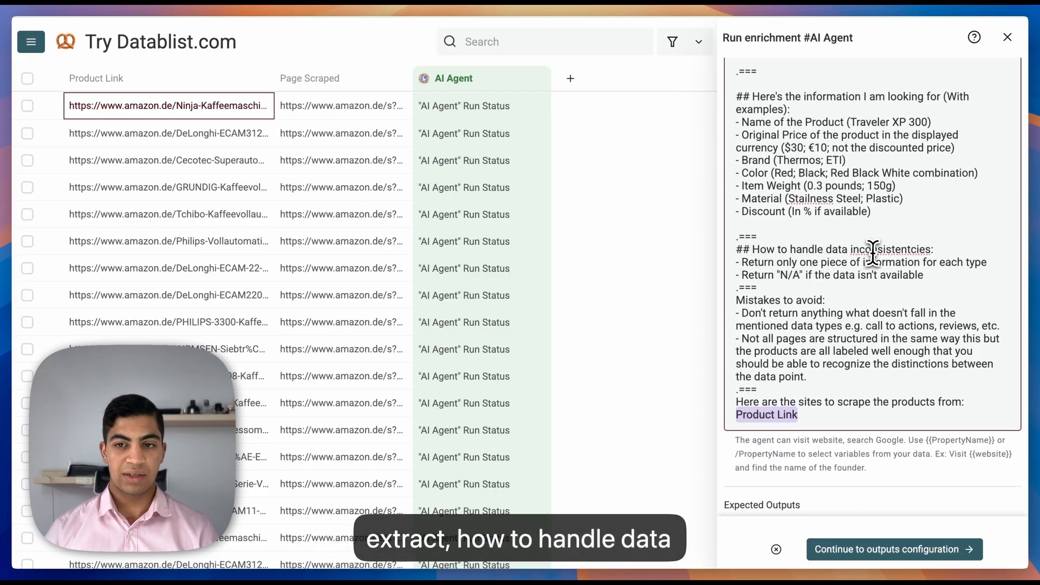
Format "Mistakes to avoid:" in the prompt as a section heading by prefixing it with "##".
scroll(828, 268, down, 7)
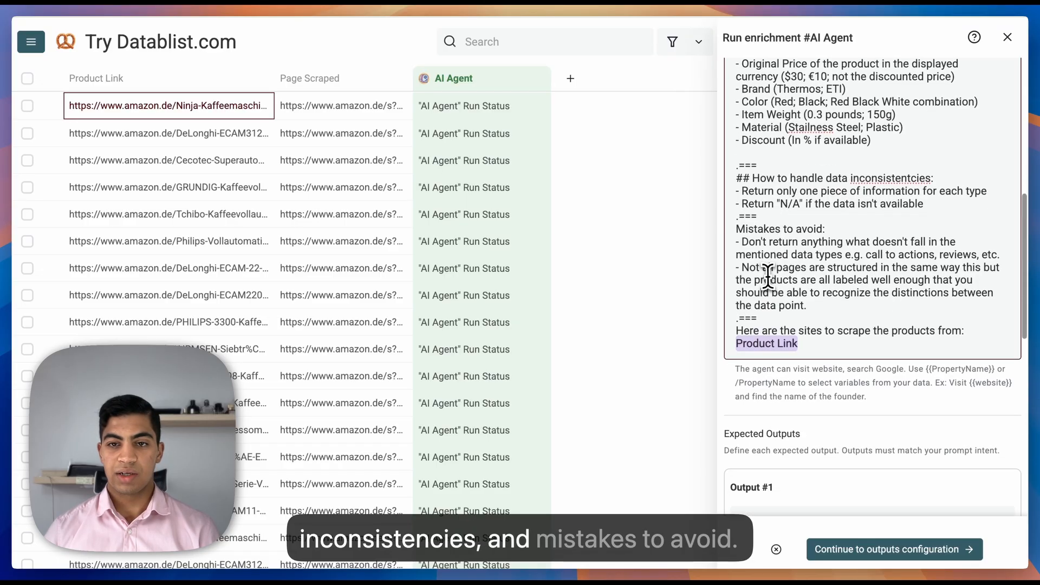
click(733, 122)
scroll(739, 129, down, 5)
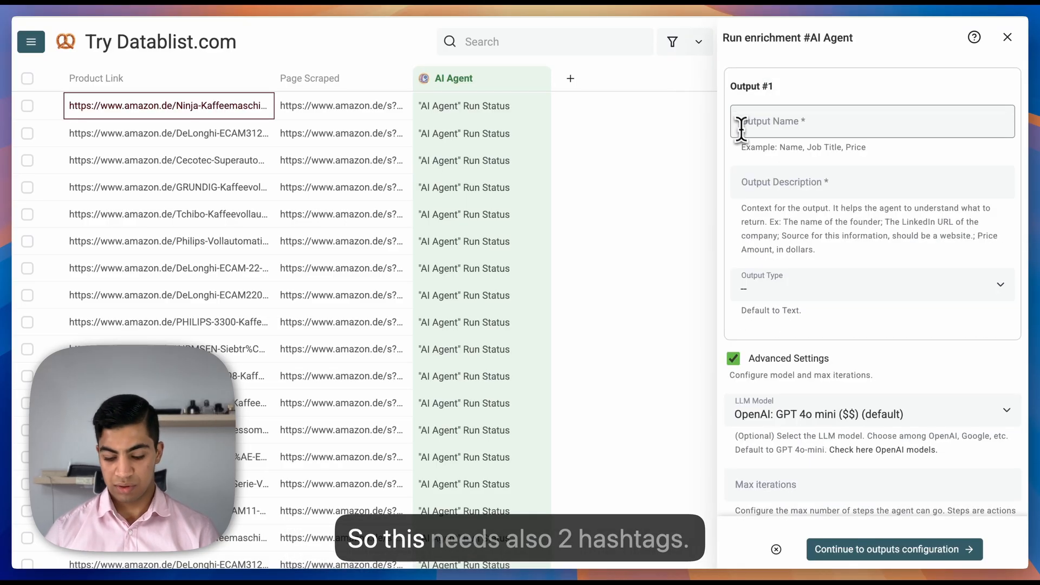
text(##Mistakes to avoid:)
scroll(755, 155, up, 3)
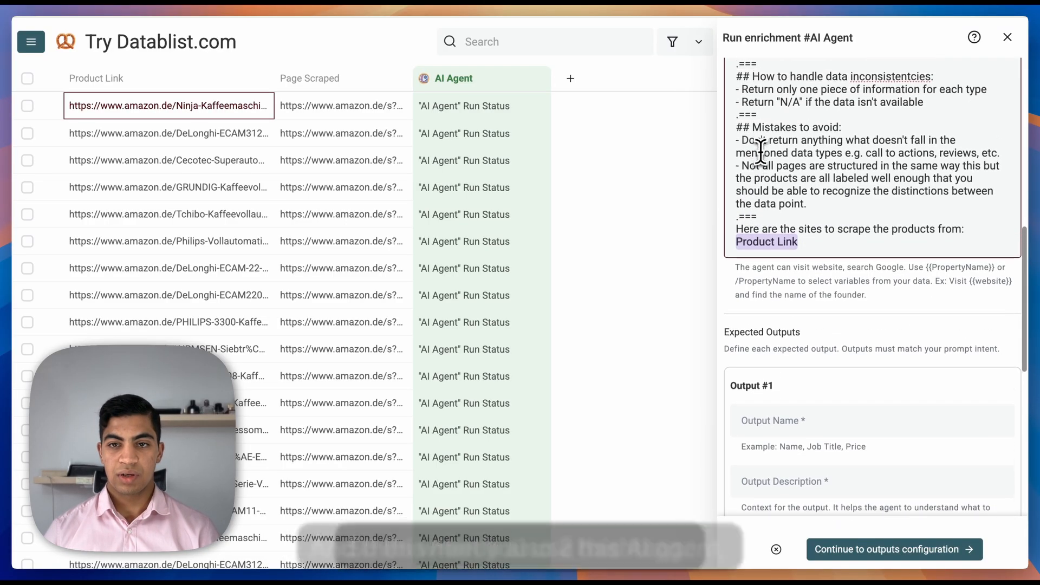
Remove the property reference at the end of the prompt and insert the Product Link property as a variable there.
scroll(829, 237, up, 3)
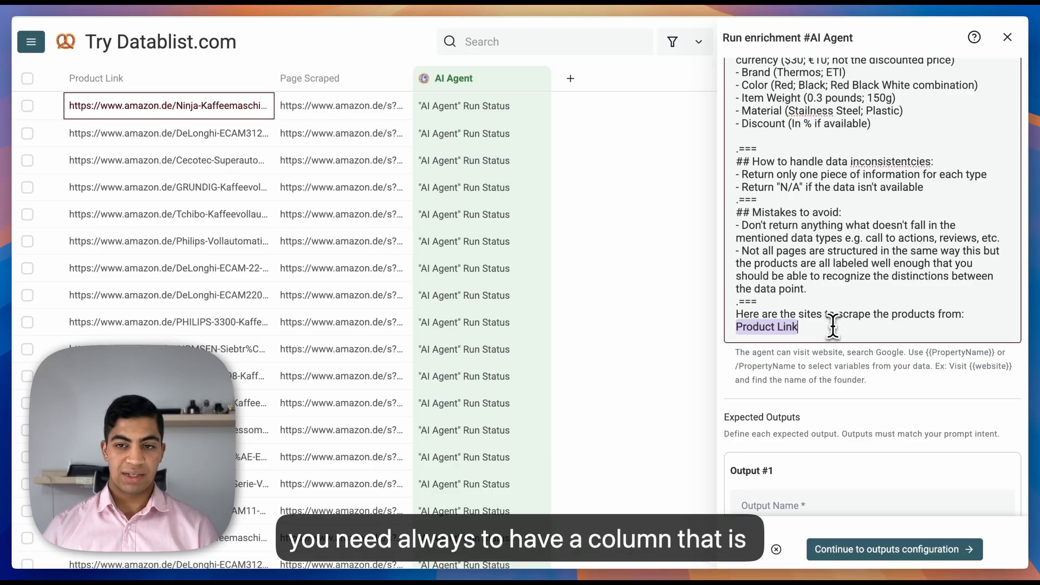
key(BackSpace)
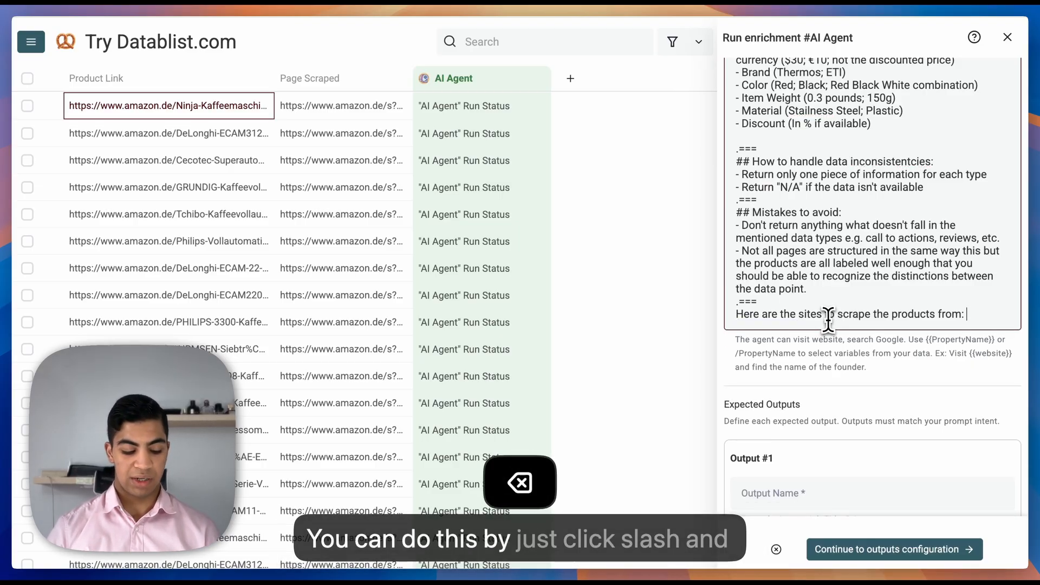
text(/)
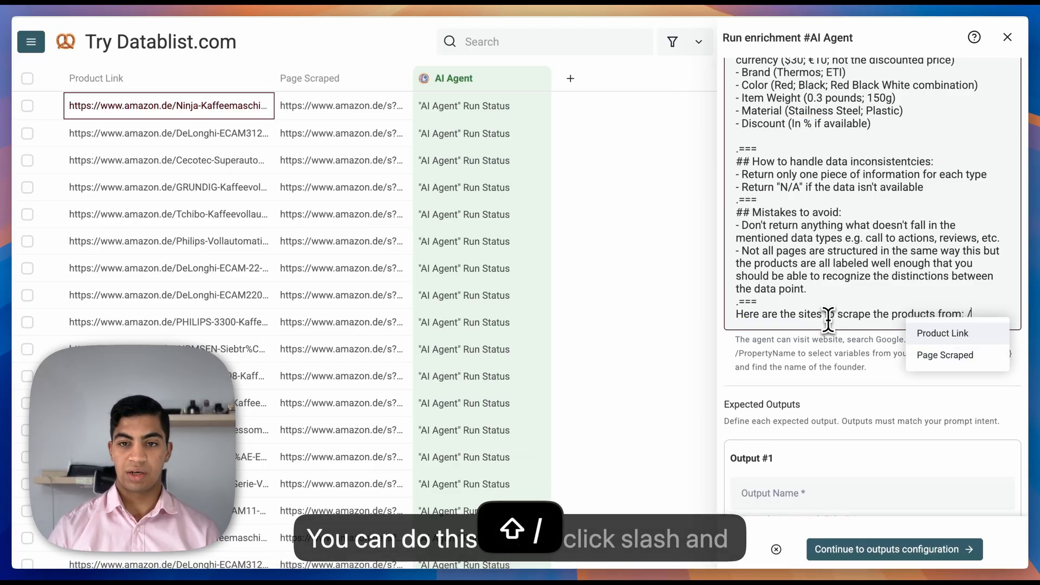
click(956, 334)
scroll(846, 295, down, 5)
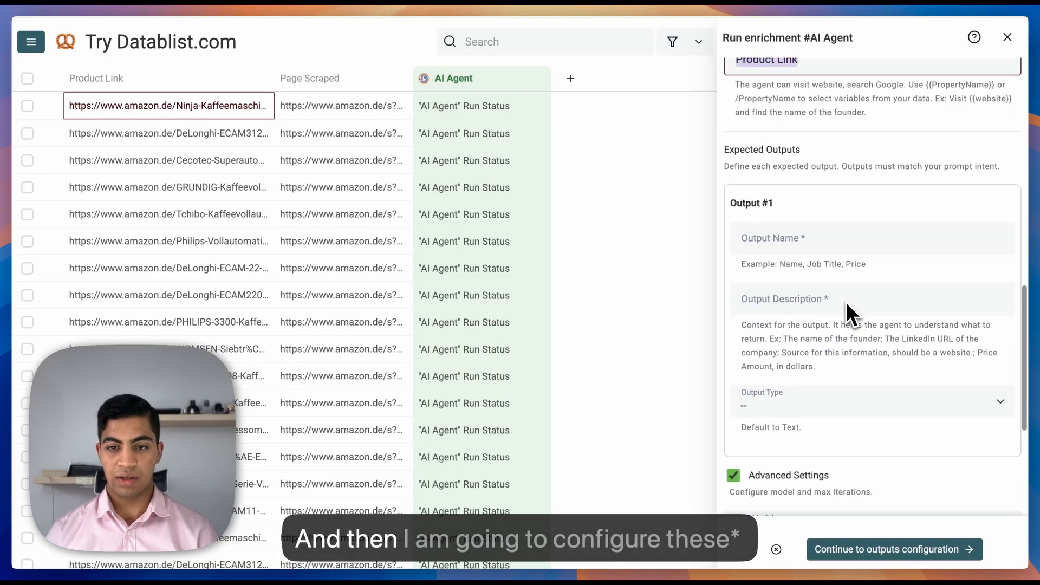
scroll(846, 302, up, 5)
scroll(845, 302, down, 2)
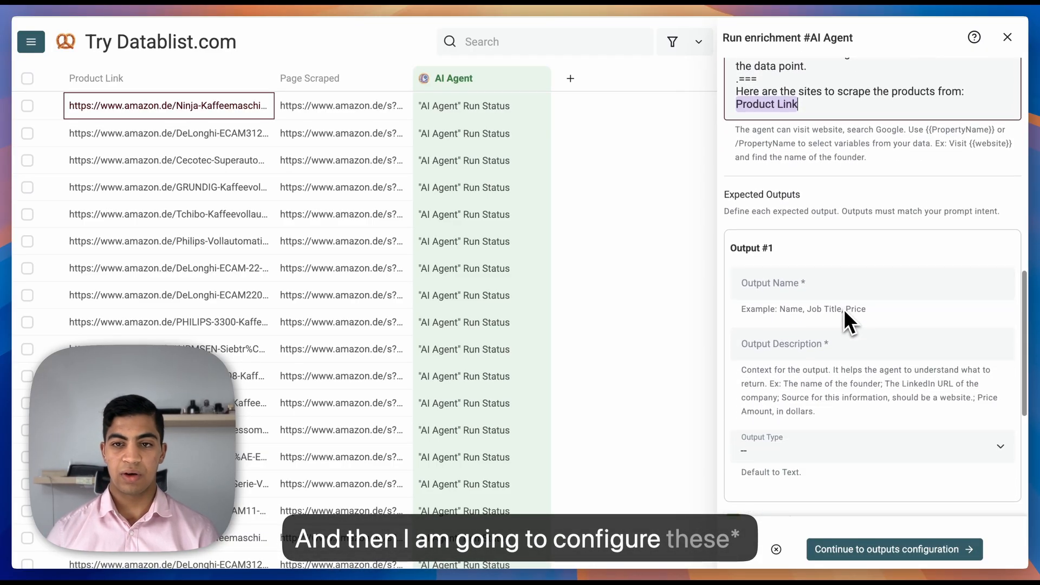
scroll(828, 275, up, 4)
scroll(826, 287, down, 4)
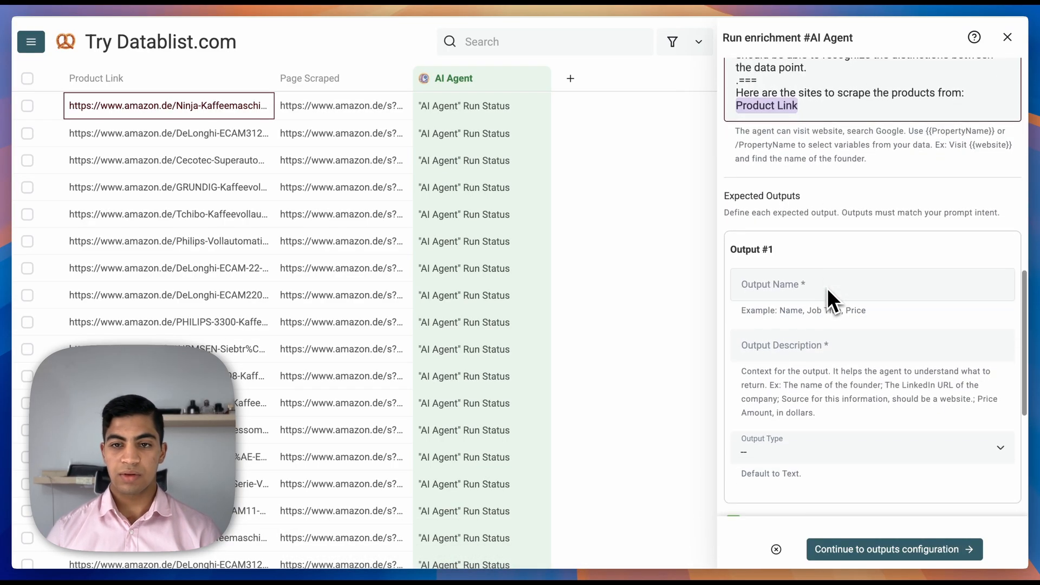
Define the first expected output as "Product Name" with the description "Name of the product if found".
click(827, 288)
text(Product Name)
key(Tab)
text(Name of the prod)
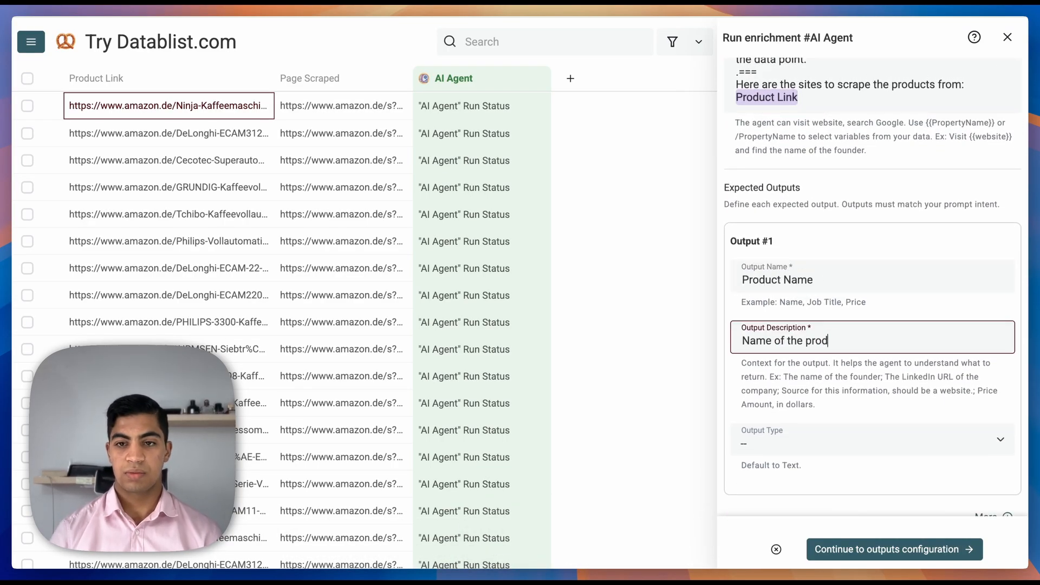
text(uct if found)
Add a second expected output named "Original Price" with the description "Original price if found".
key(Return)
text(Original Price)
key(Tab)
text(Or)
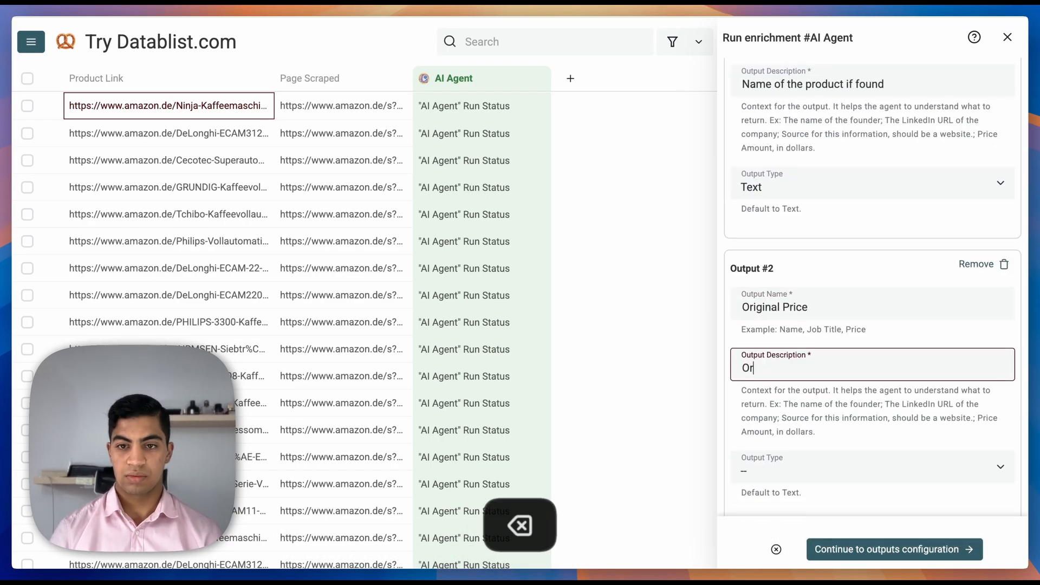
text(iginal price if found)
Add a third expected output named "Brand" with the description "Brand name if found".
key(Return)
text(Brand)
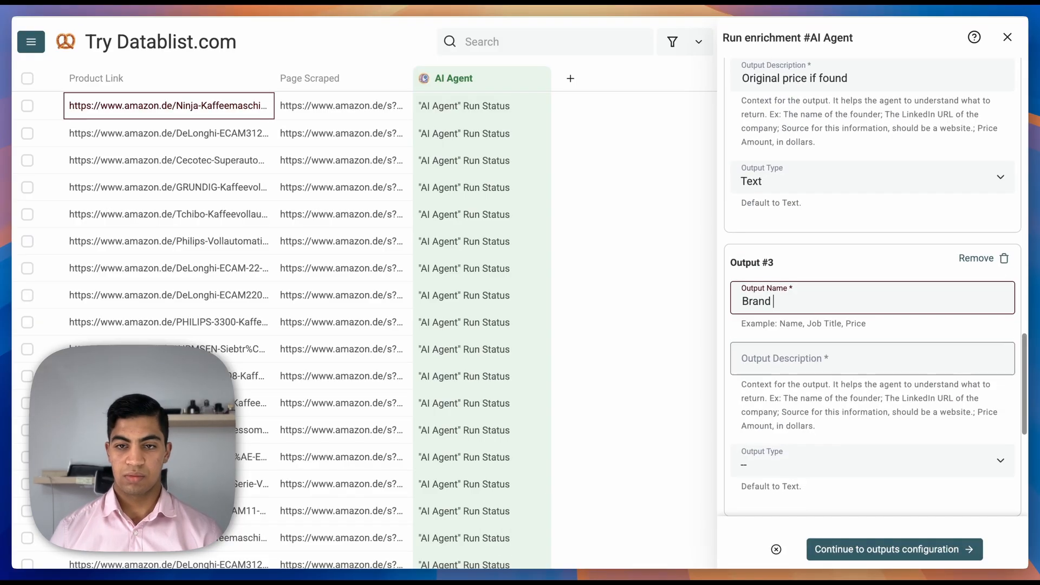
key(Tab)
text(Brand name if found)
Add a fourth expected output named "Weight" with the description "Weight of the product" and the output type Text.
key(Return)
text(Wigh)
key(BackSpace)
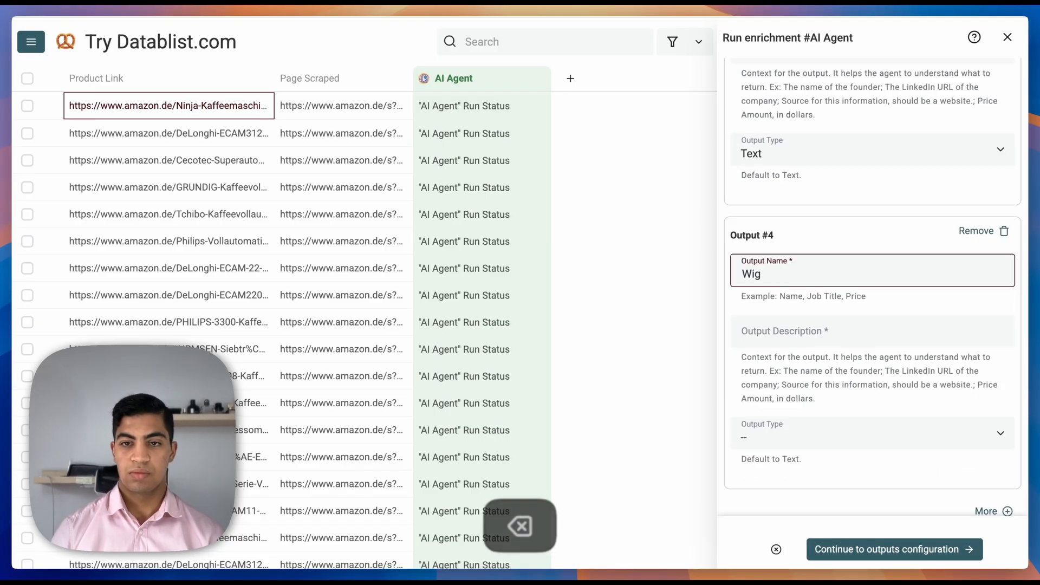
key(BackSpace)
key(BackSpace)
text(eight)
key(Tab)
text(Weight of the product)
key(Tab)
key(space)
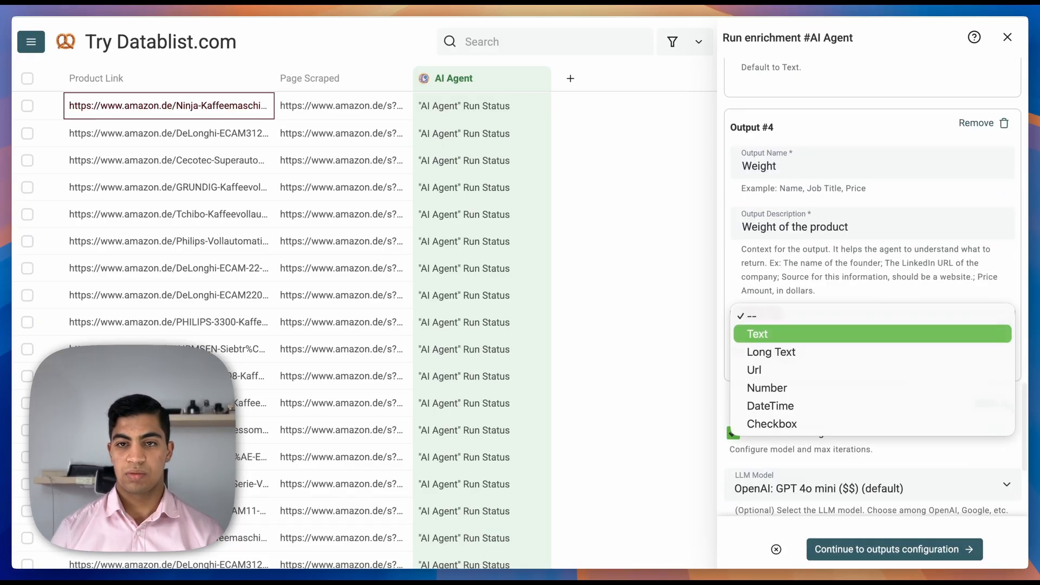
key(Return)
Add a fifth expected output named "Material" with the description "Product material if found" and continue to the outputs configuration.
key(Return)
text(Material)
key(Tab)
text(Produ)
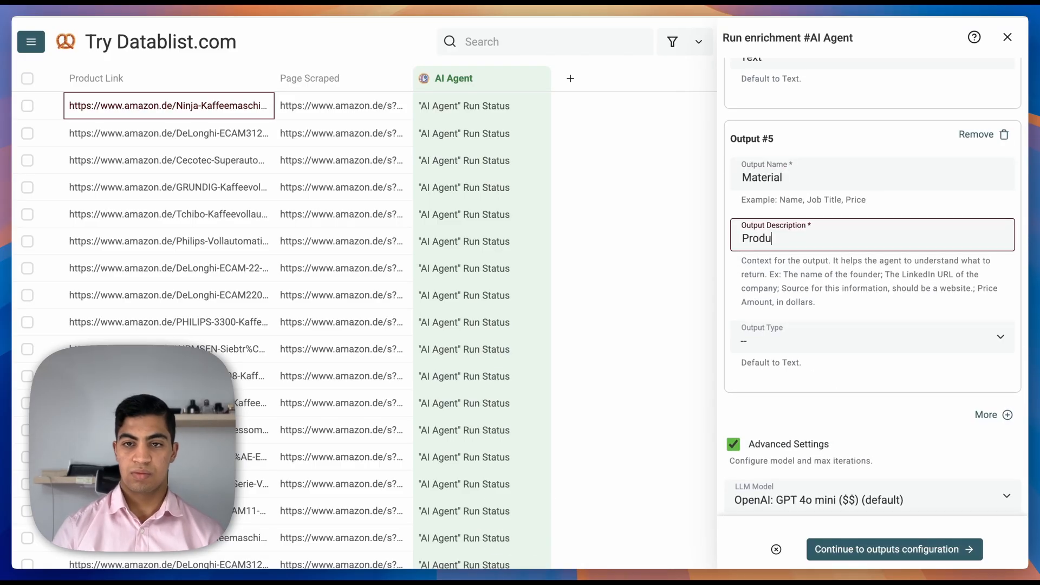
text(ct material if fou)
scroll(871, 325, down, 5)
click(915, 549)
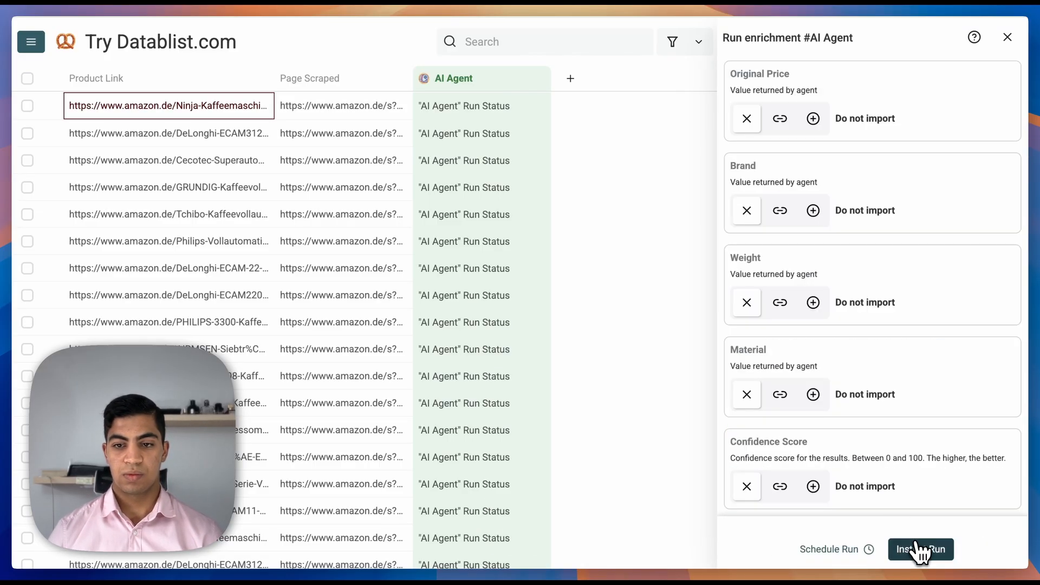
Store the Product Name, Original Price, Brand, Weight, Material and Confidence Score outputs in new properties.
scroll(903, 398, up, 3)
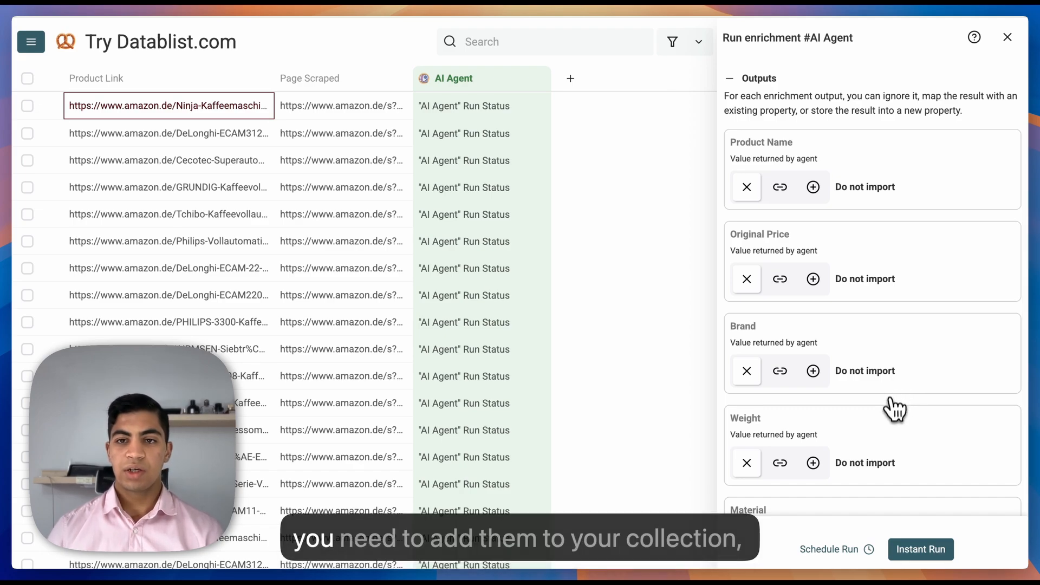
click(814, 189)
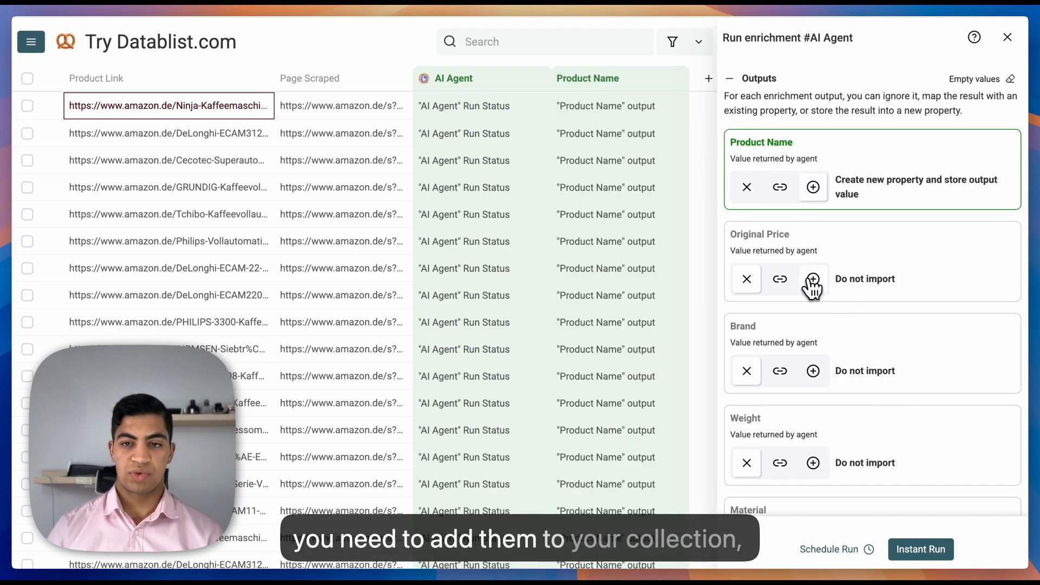
click(812, 280)
click(812, 371)
scroll(826, 363, down, 2)
scroll(828, 281, up, 5)
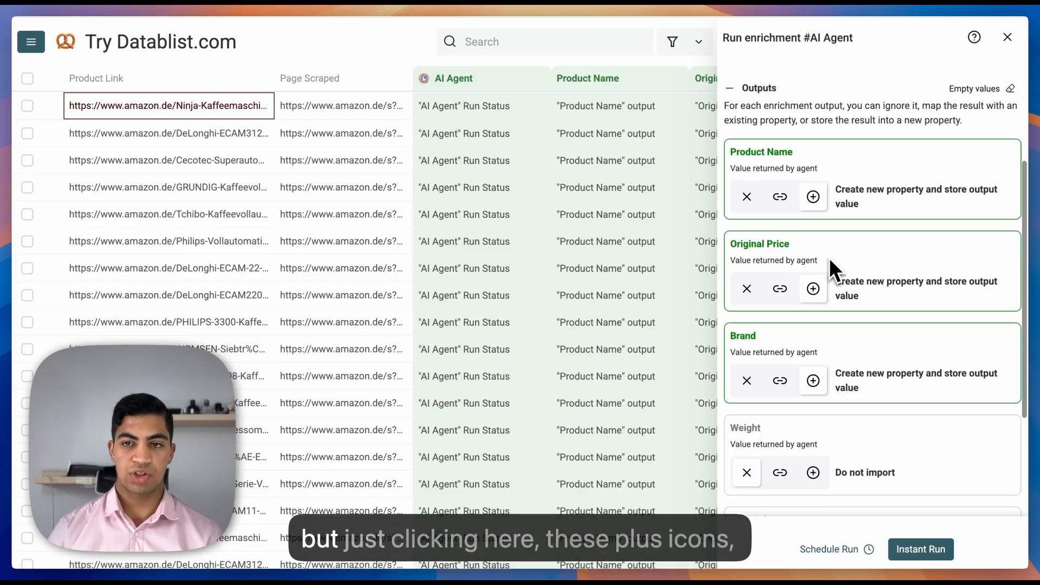
scroll(812, 296, down, 3)
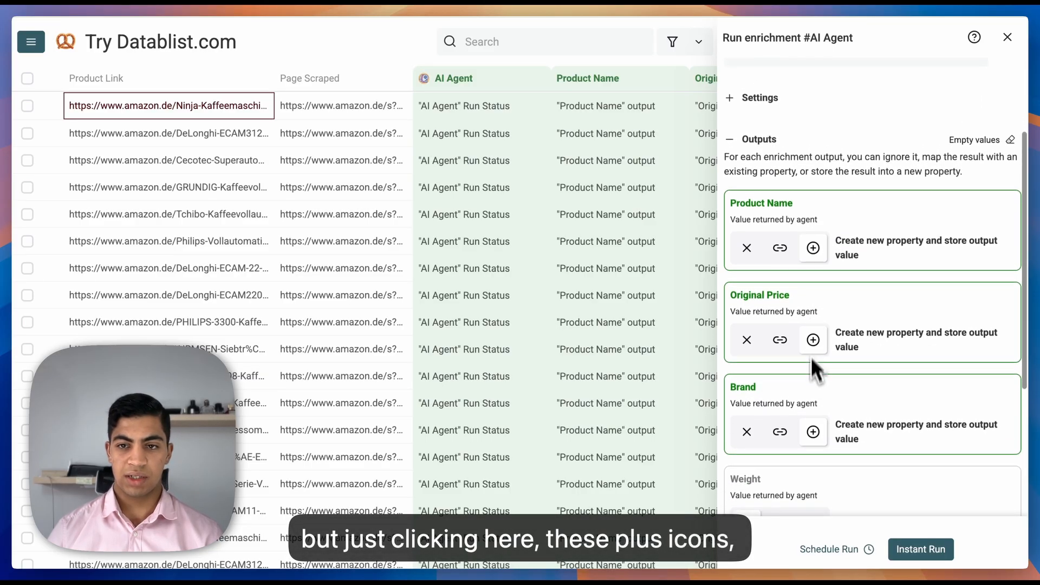
click(813, 445)
scroll(816, 419, down, 4)
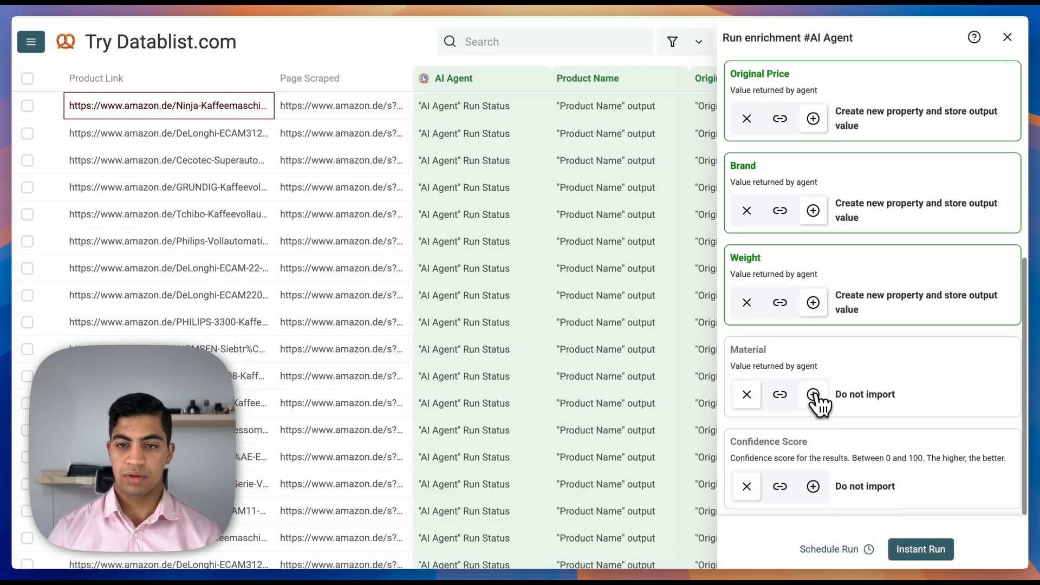
click(813, 394)
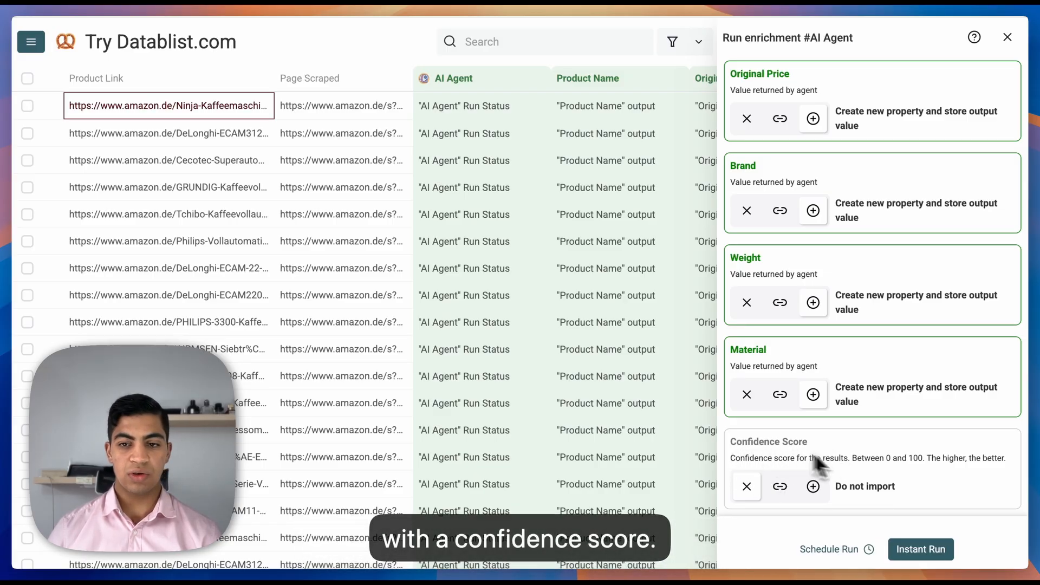
click(813, 486)
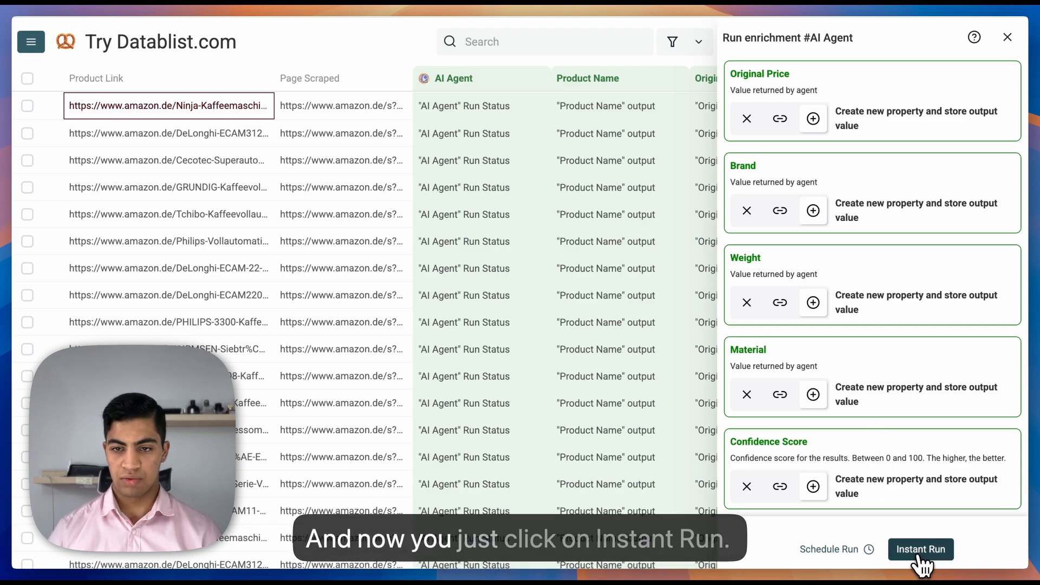
Start an instant run of the AI Agent enrichment on the collection.
click(924, 554)
click(922, 553)
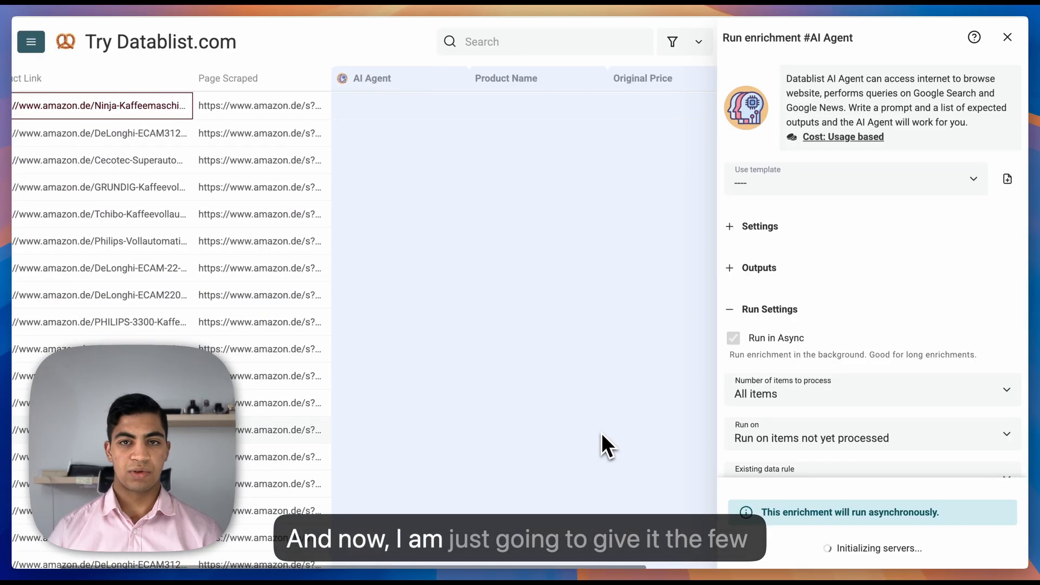
scroll(631, 440, right, 2)
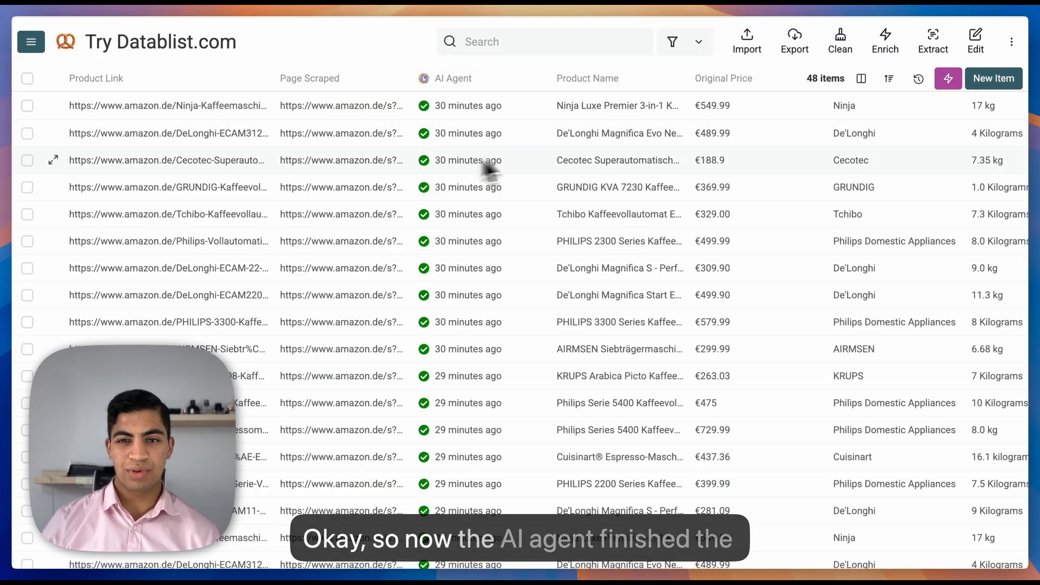
Examine the enriched product name, price, brand, weight, material and confidence score columns across the collection.
scroll(536, 147, right, 3)
scroll(542, 147, right, 5)
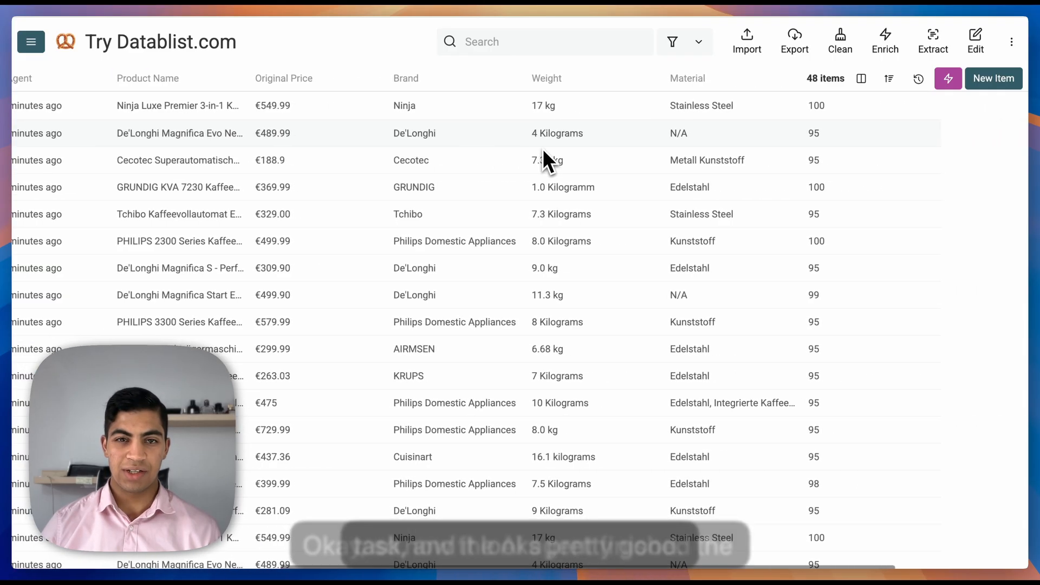
scroll(540, 148, left, 8)
scroll(538, 152, right, 10)
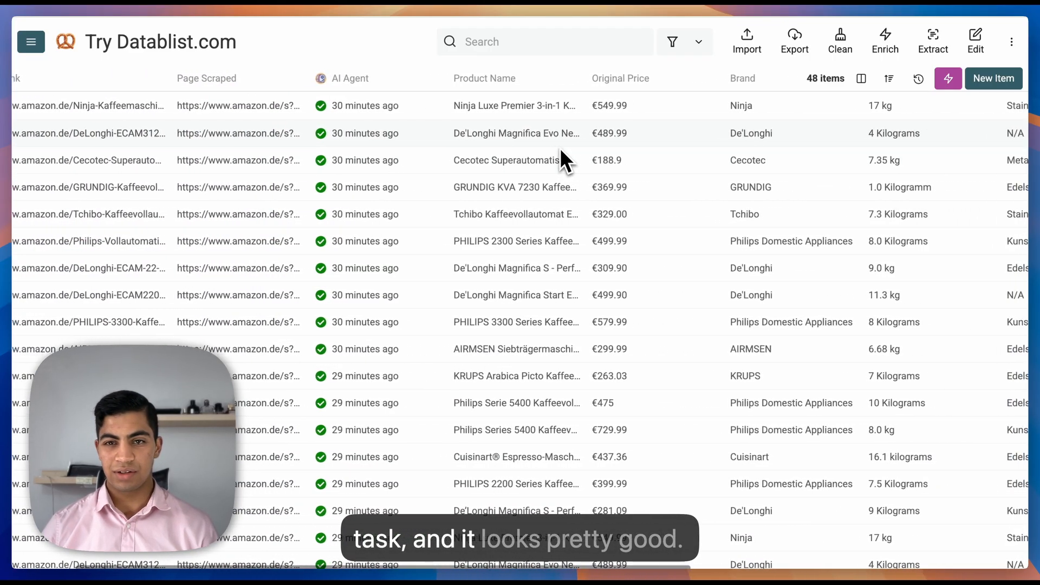
scroll(536, 143, left, 5)
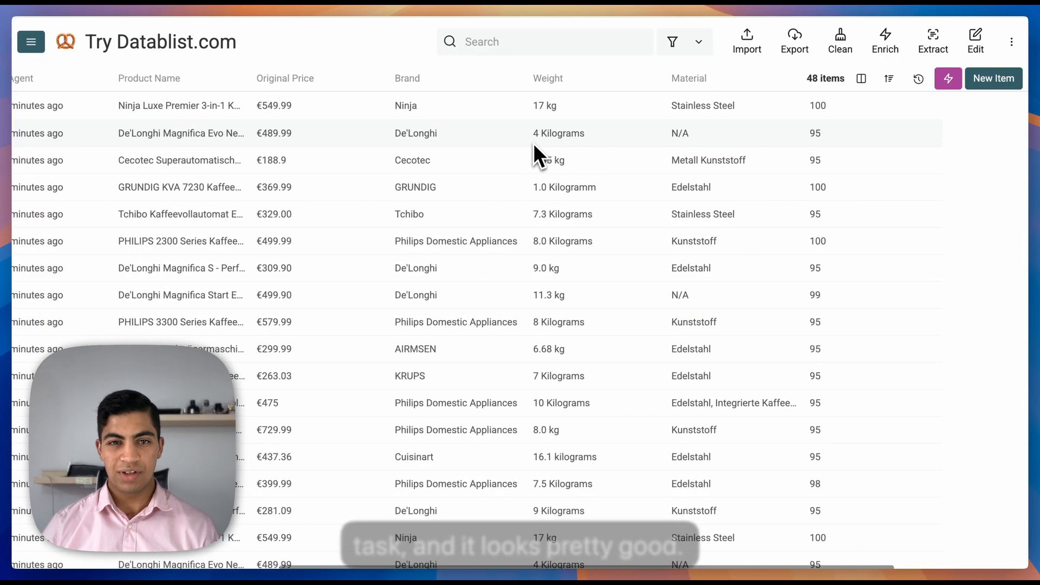
scroll(412, 130, right, 1)
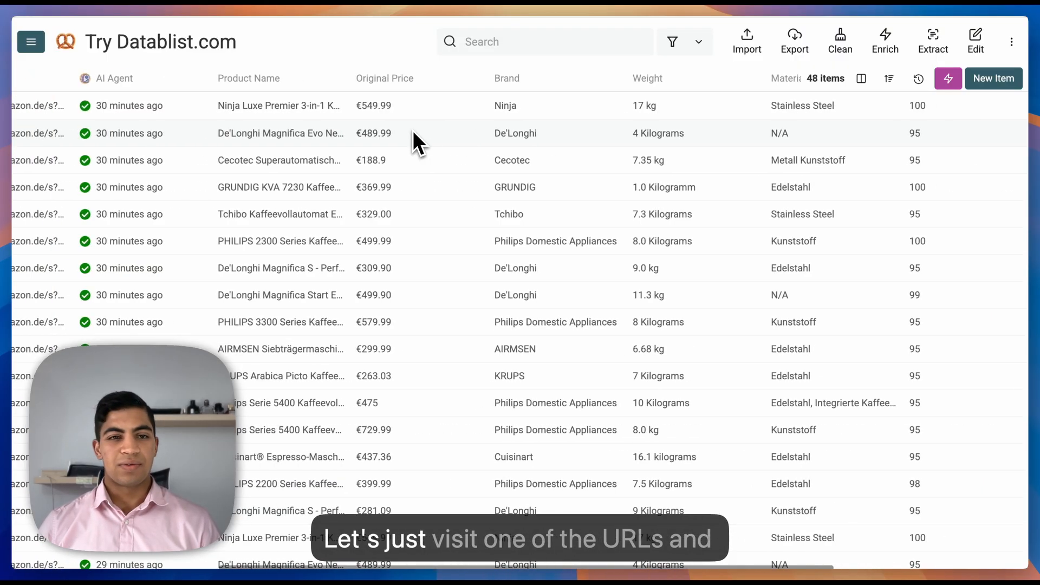
scroll(412, 130, left, 6)
Select the product link of the first Ninja item and check its extracted material, weight, brand and original price.
click(212, 110)
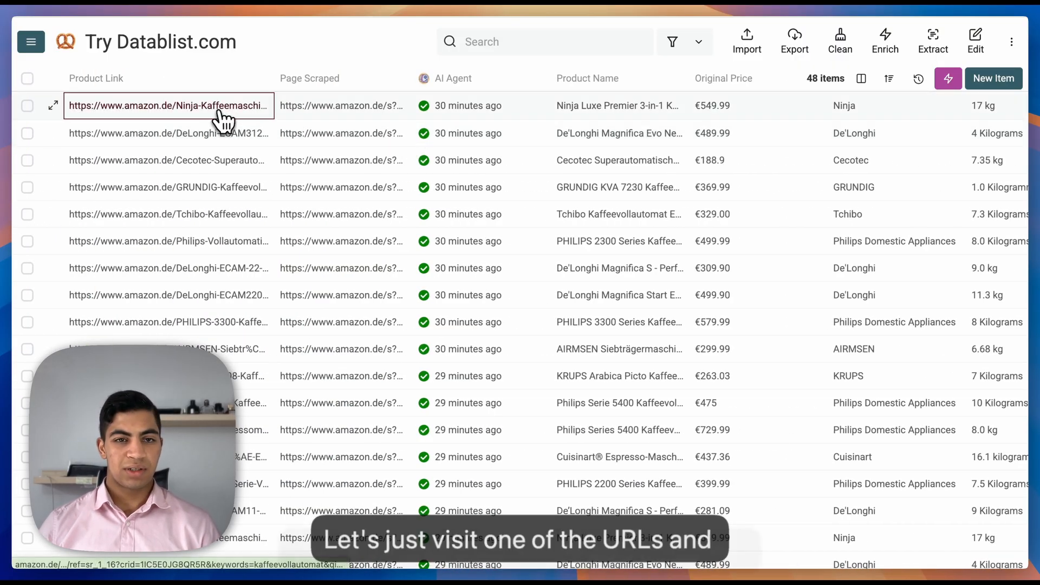
scroll(270, 117, right, 2)
scroll(308, 120, right, 8)
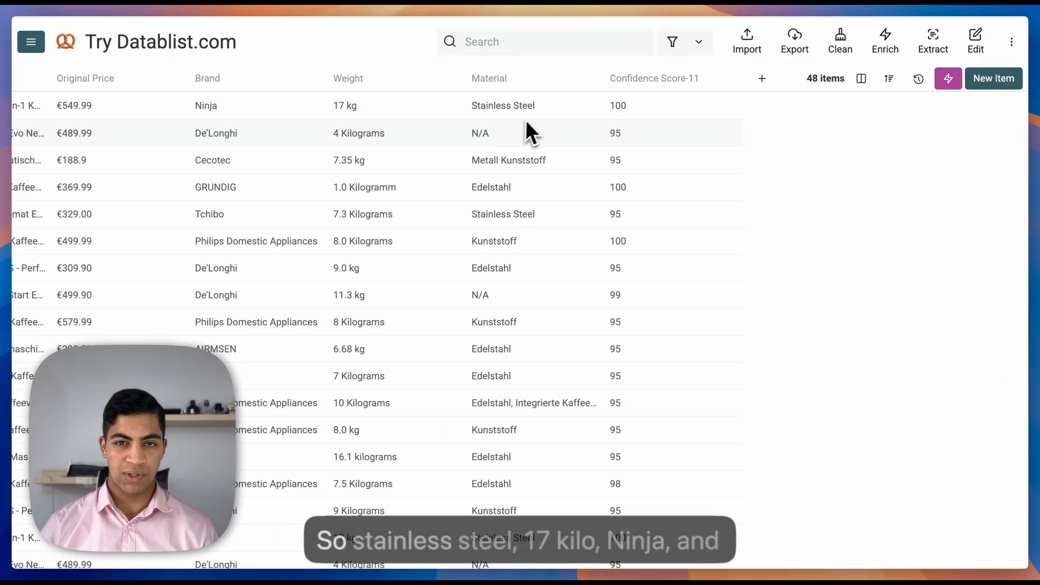
scroll(471, 112, left, 1)
scroll(457, 113, left, 5)
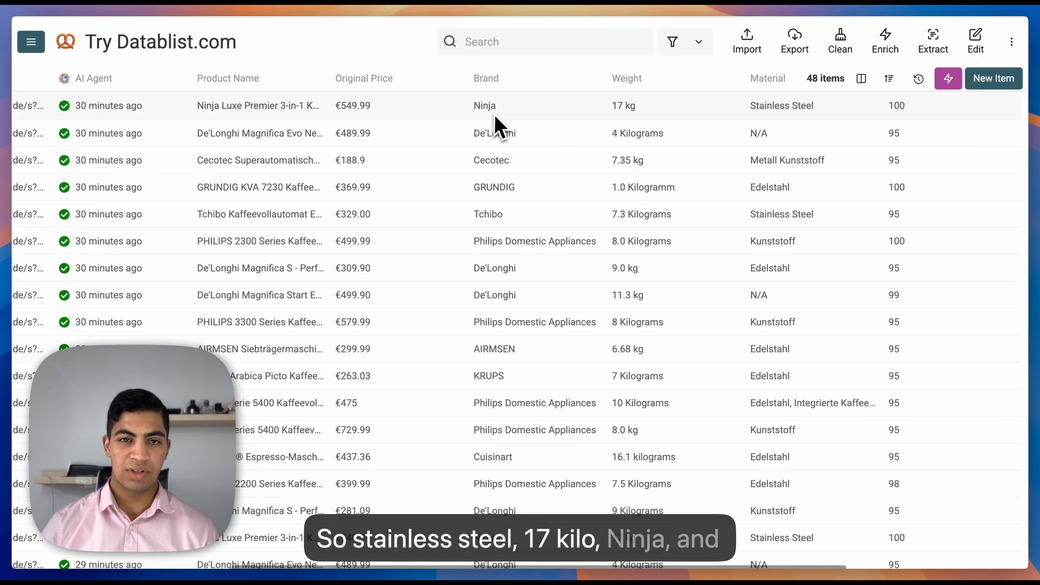
scroll(437, 110, left, 6)
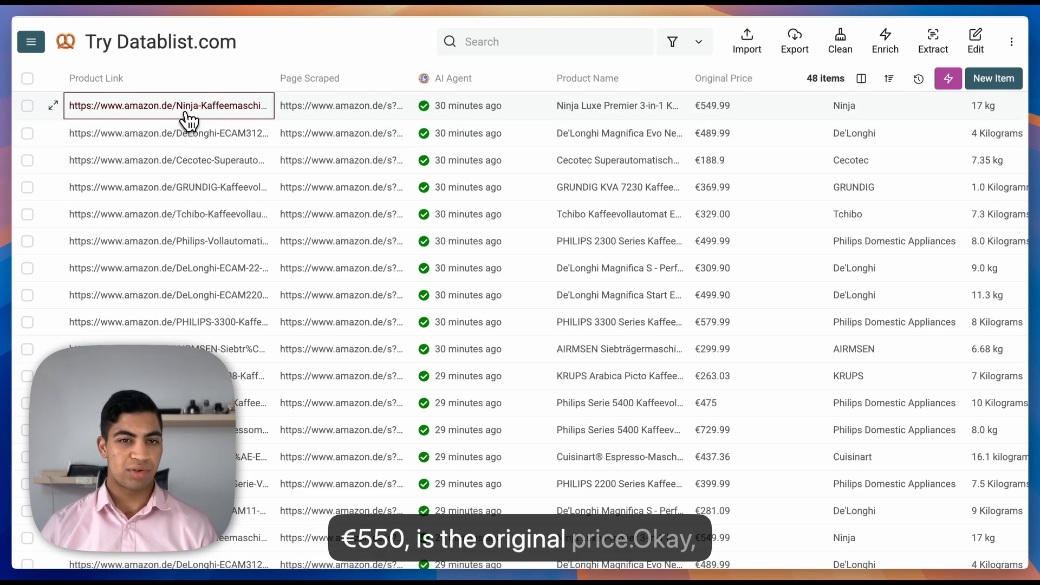
Open the first Ninja item's product page on Amazon.de and check its current price and RRP.
click(185, 112)
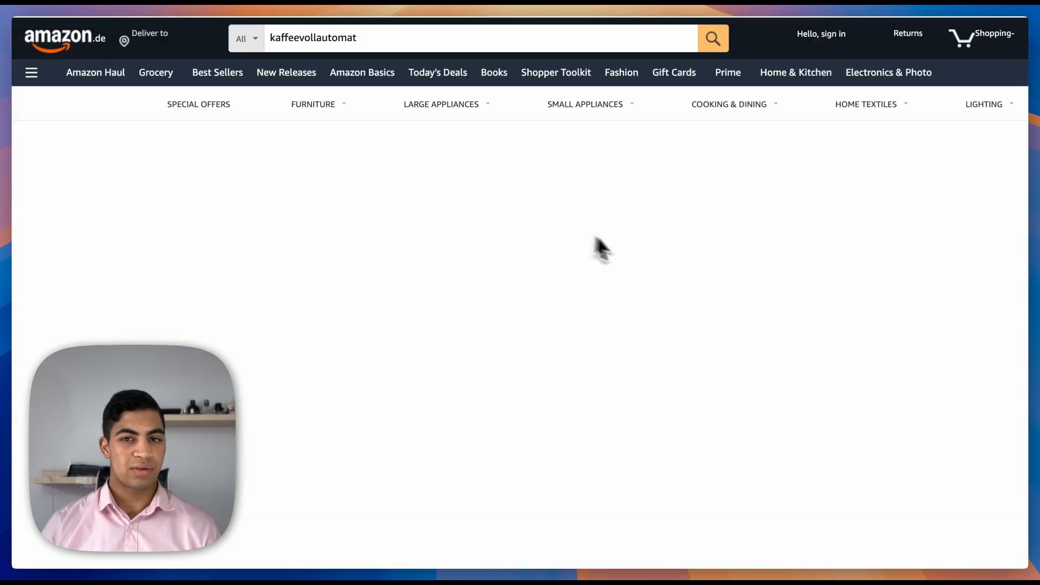
scroll(499, 310, down, 2)
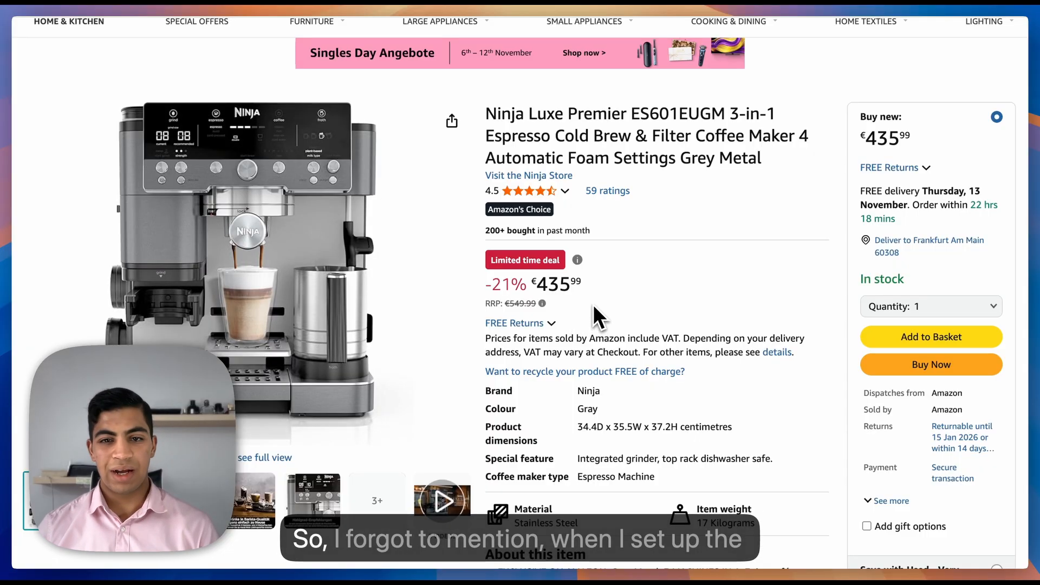
scroll(596, 295, up, 1)
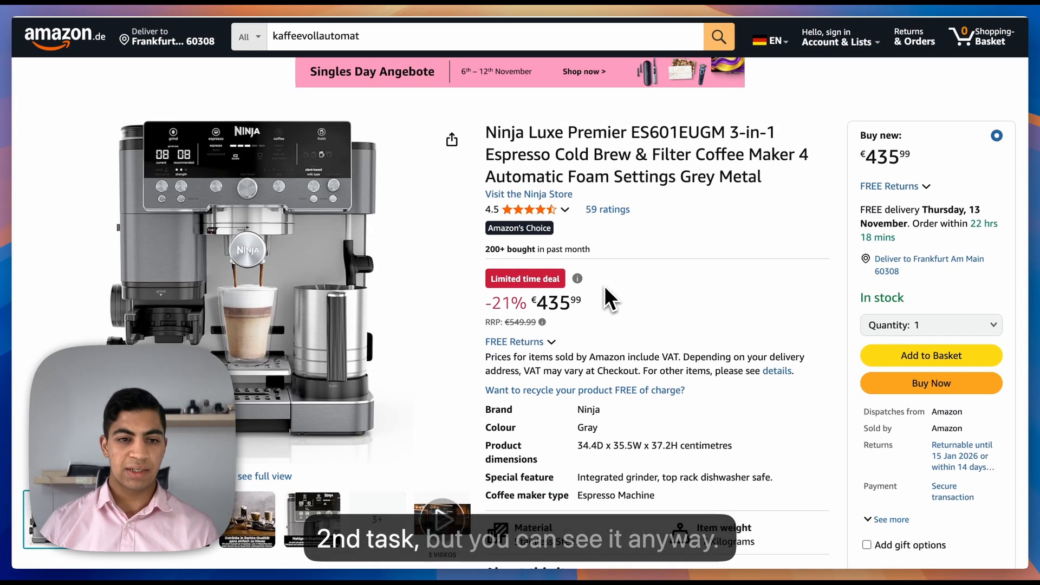
click(547, 321)
click(557, 323)
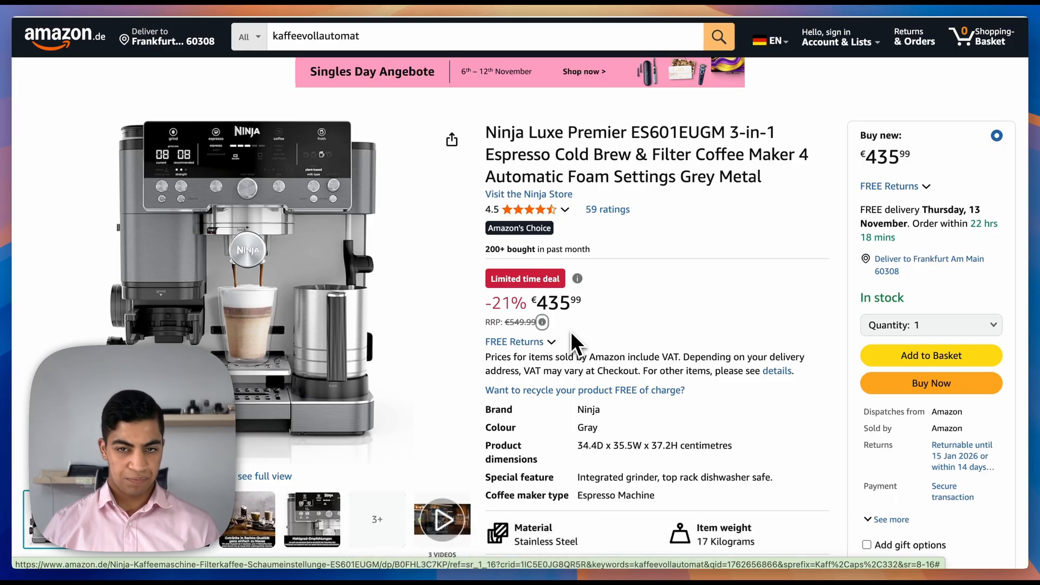
Examine the Ninja product page's material, item weight, brand and technical details to verify the extracted data.
scroll(574, 331, down, 5)
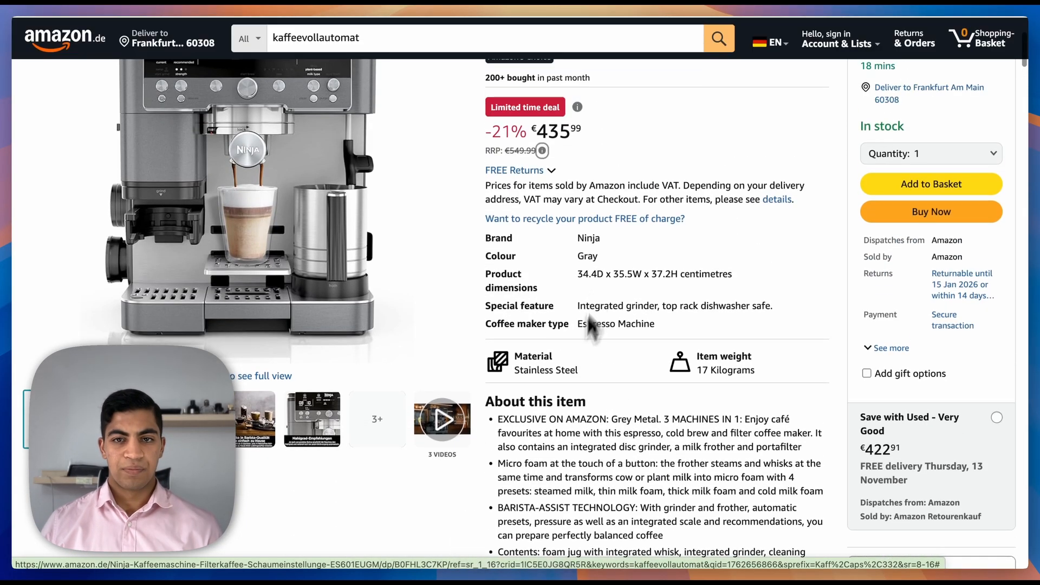
scroll(590, 324, up, 1)
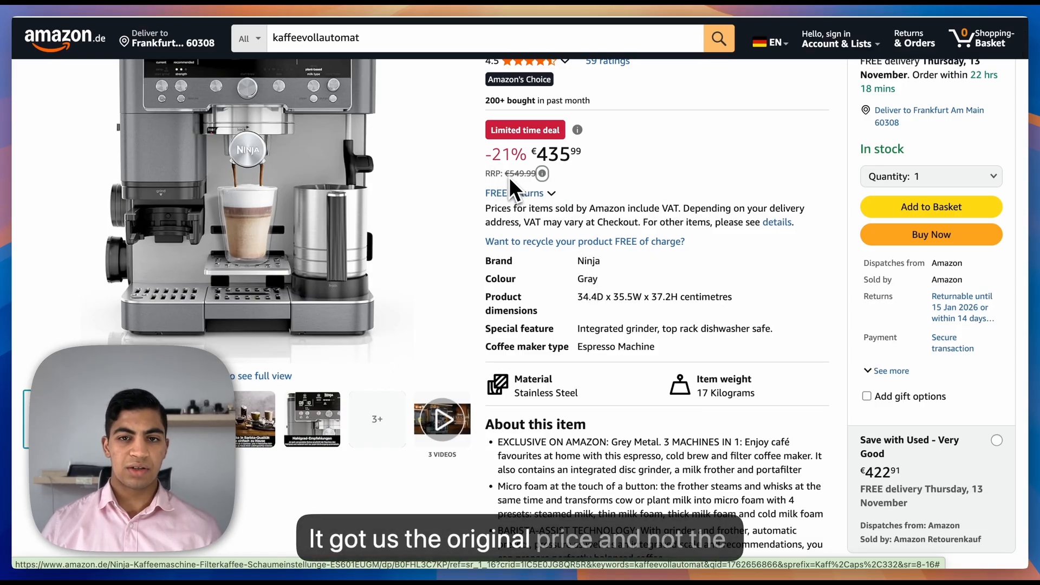
scroll(515, 179, up, 1)
scroll(575, 195, down, 10)
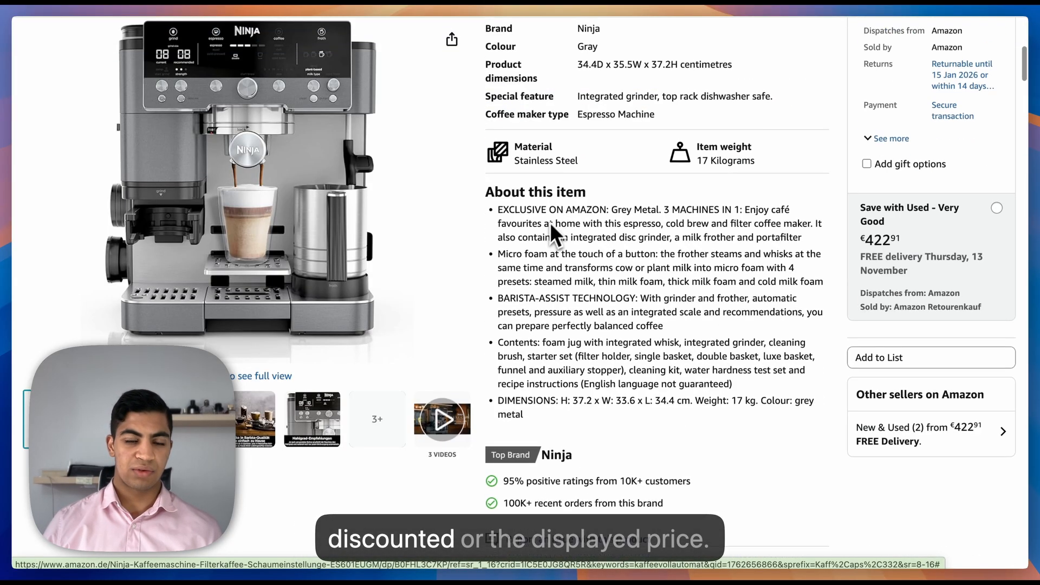
scroll(626, 336, down, 6)
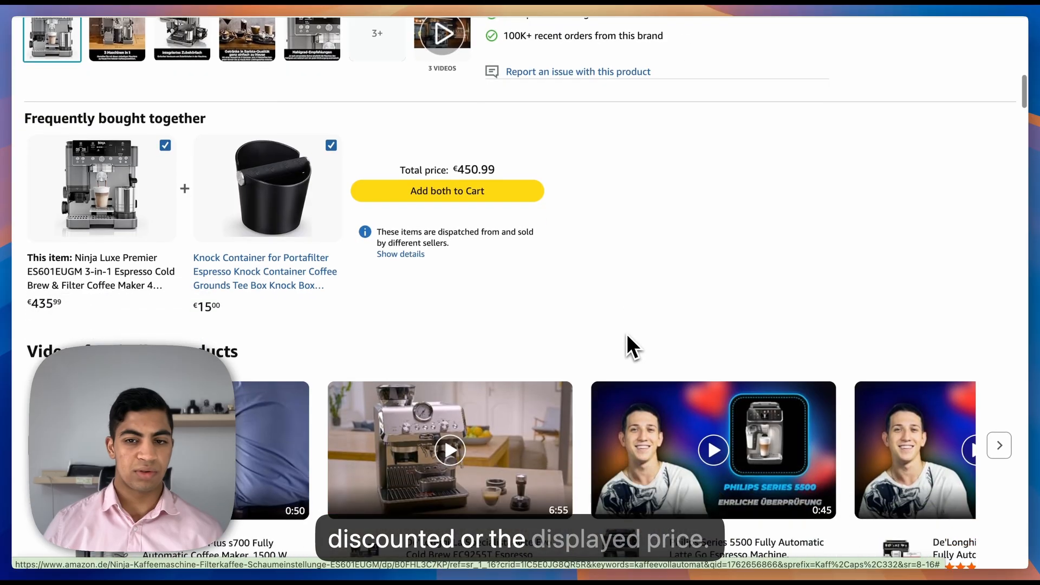
scroll(622, 333, down, 7)
scroll(618, 333, down, 20)
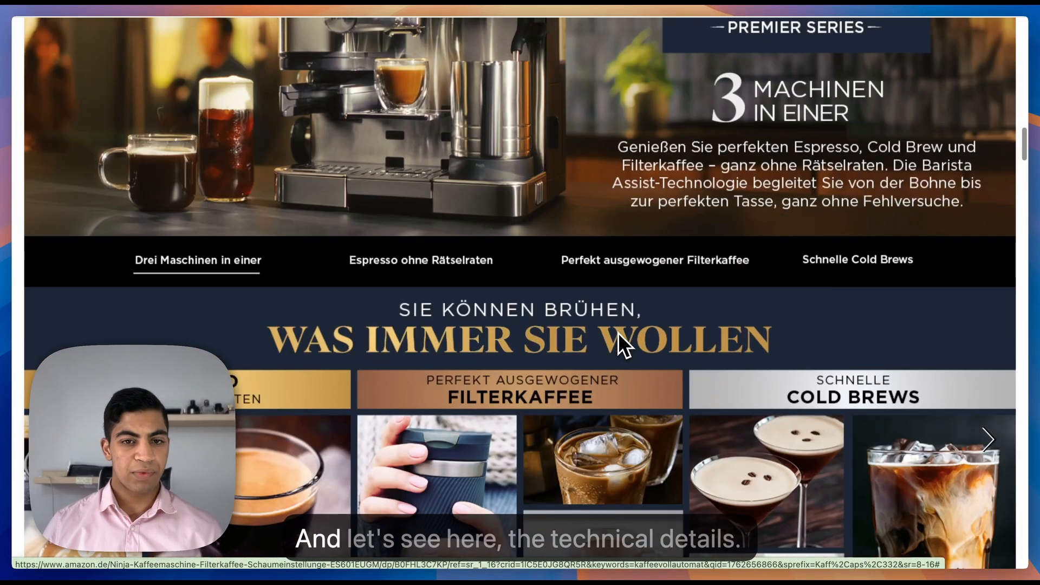
scroll(614, 337, down, 4)
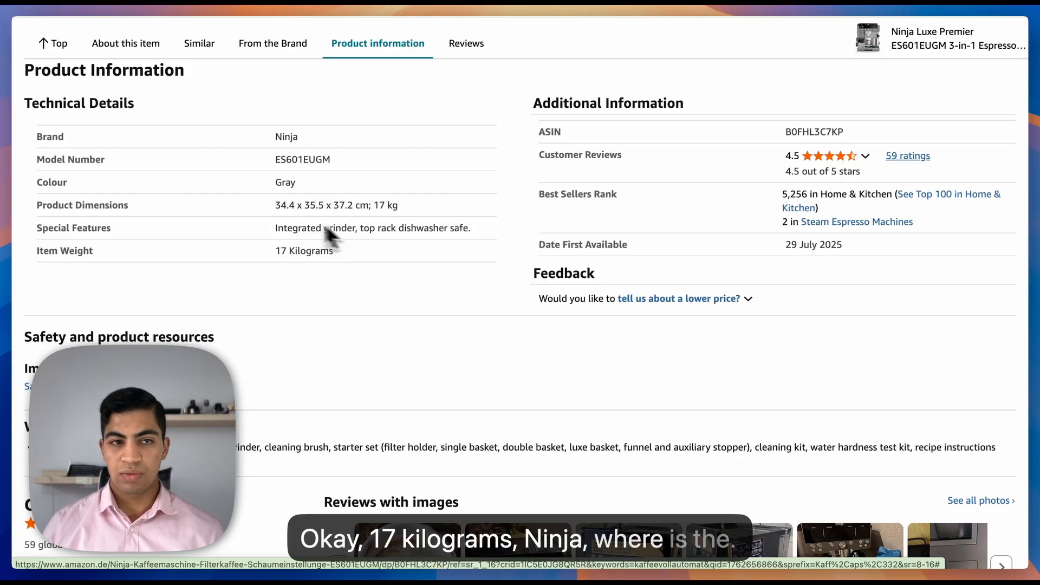
scroll(303, 228, up, 3)
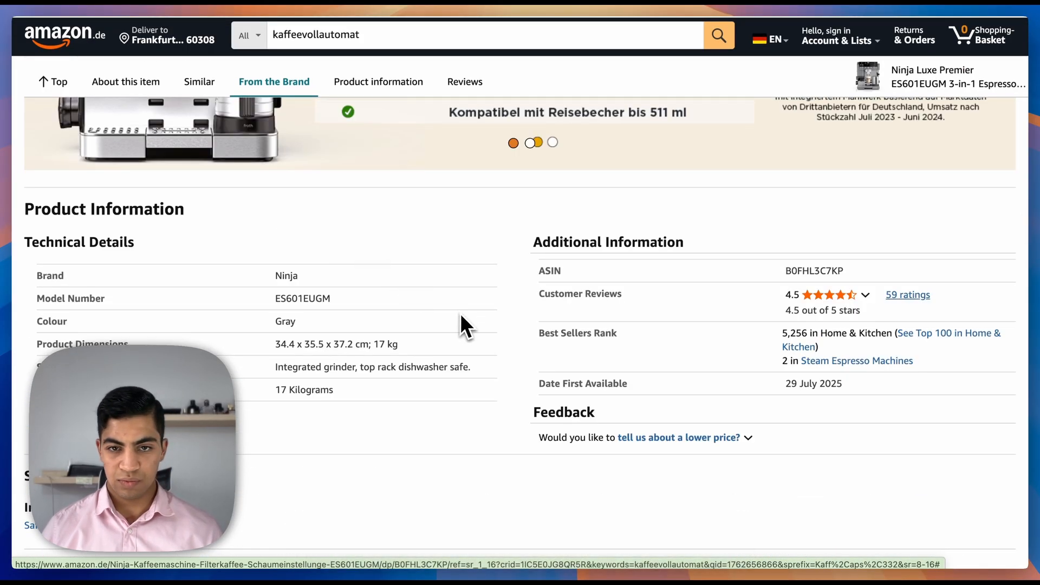
Look for the material and item weight in the Ninja page's technical details table and in the overview above the item description.
scroll(392, 354, up, 1)
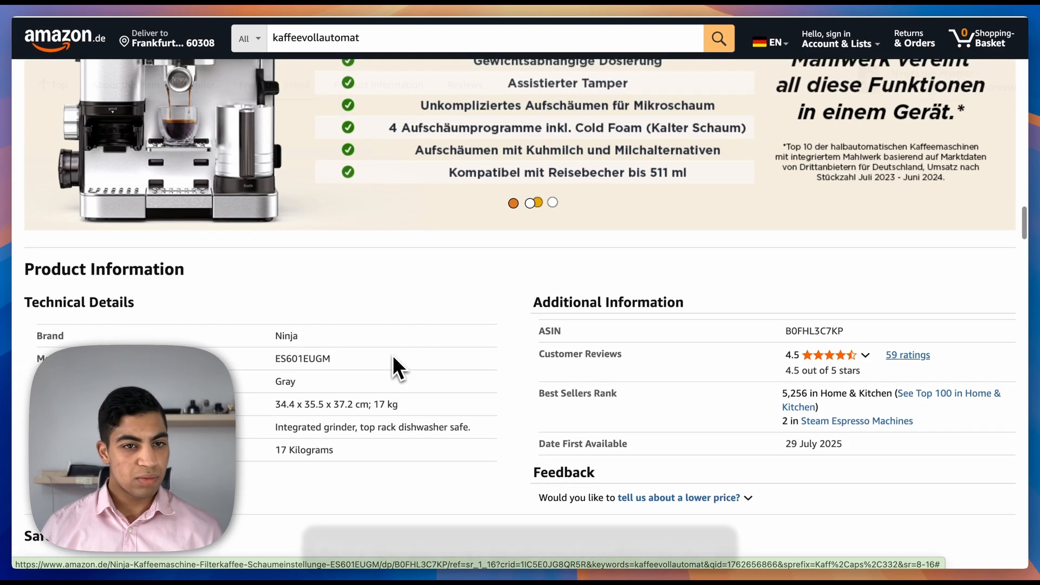
scroll(394, 353, down, 3)
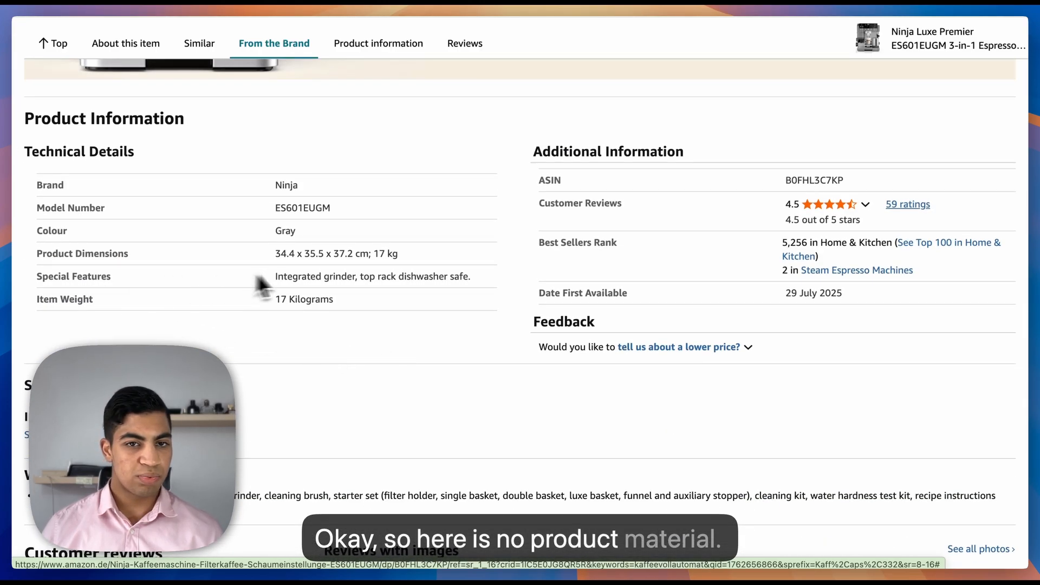
scroll(282, 271, up, 15)
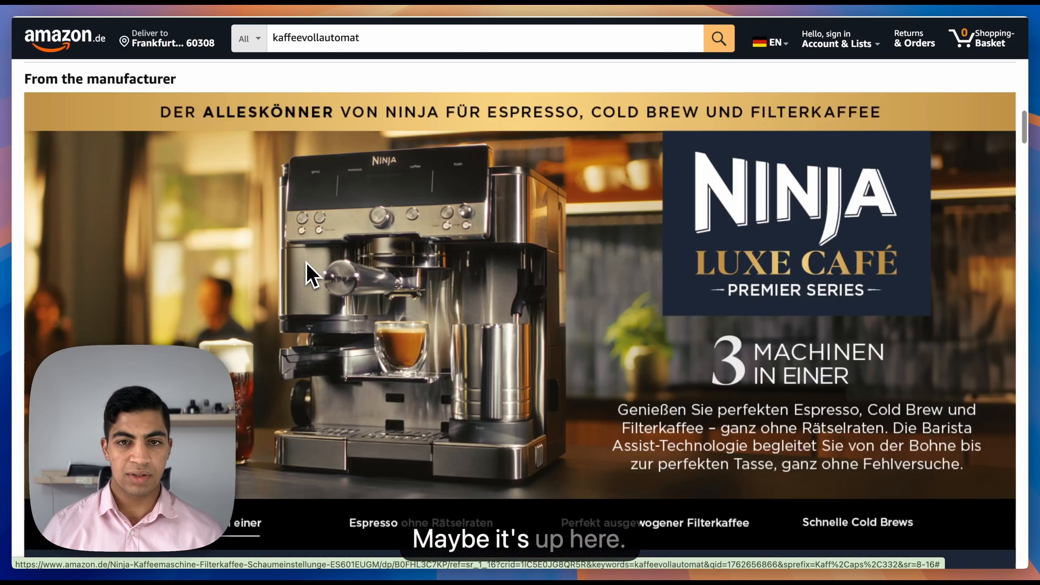
scroll(306, 262, up, 10)
scroll(308, 265, up, 8)
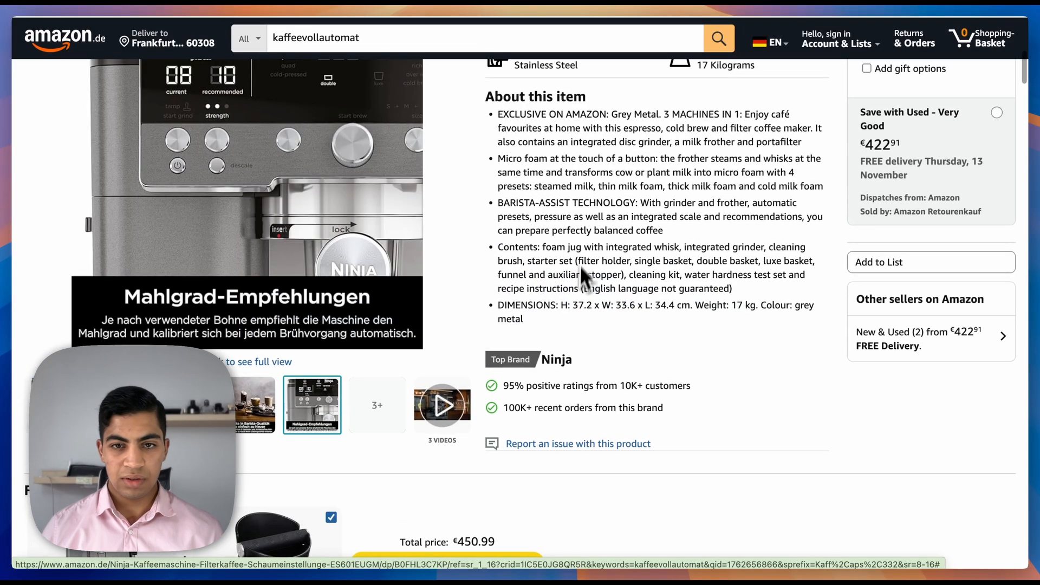
scroll(580, 266, up, 5)
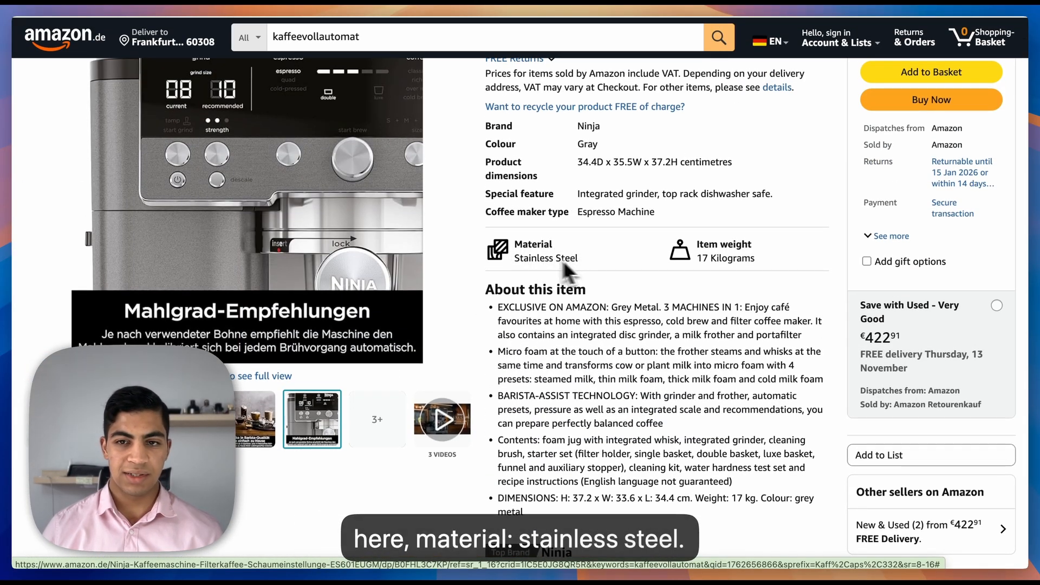
scroll(710, 269, up, 3)
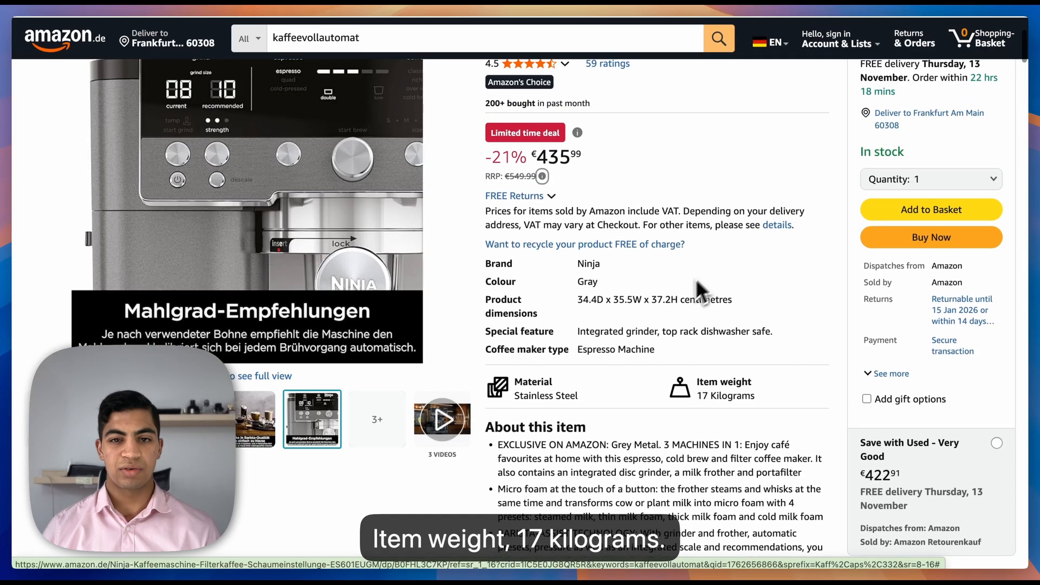
scroll(623, 306, up, 2)
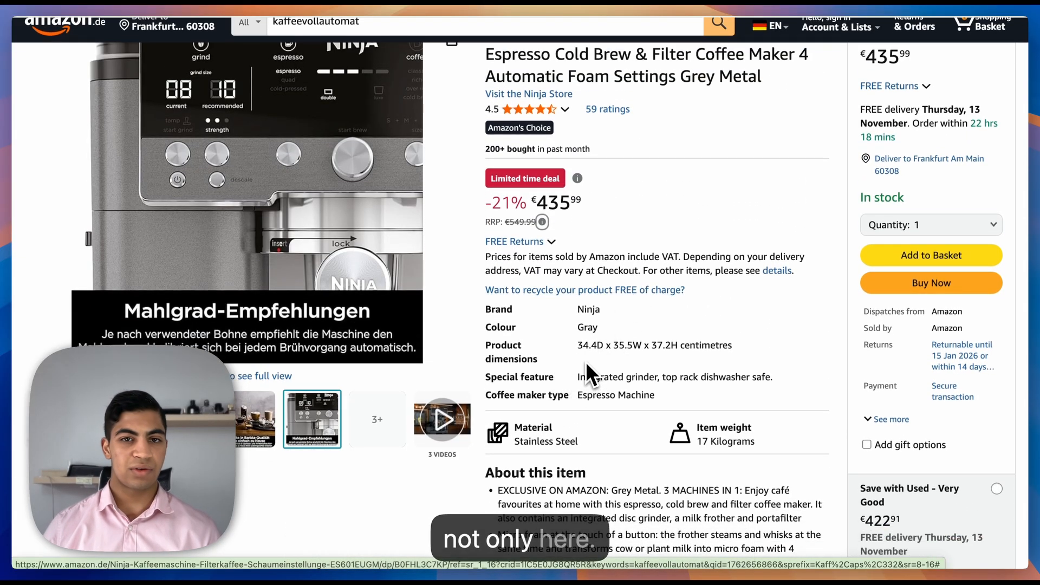
scroll(580, 359, down, 20)
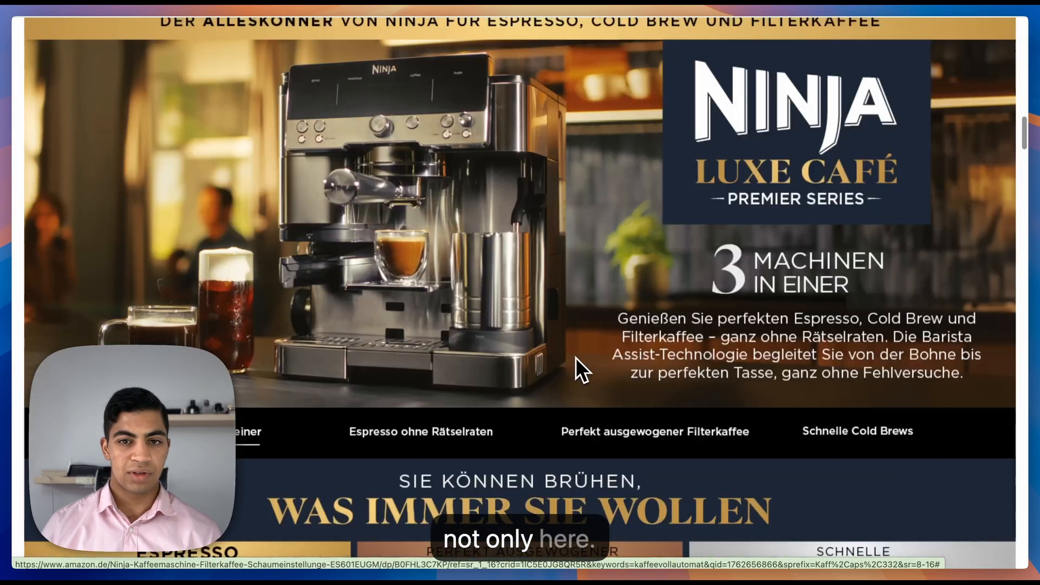
scroll(575, 356, down, 15)
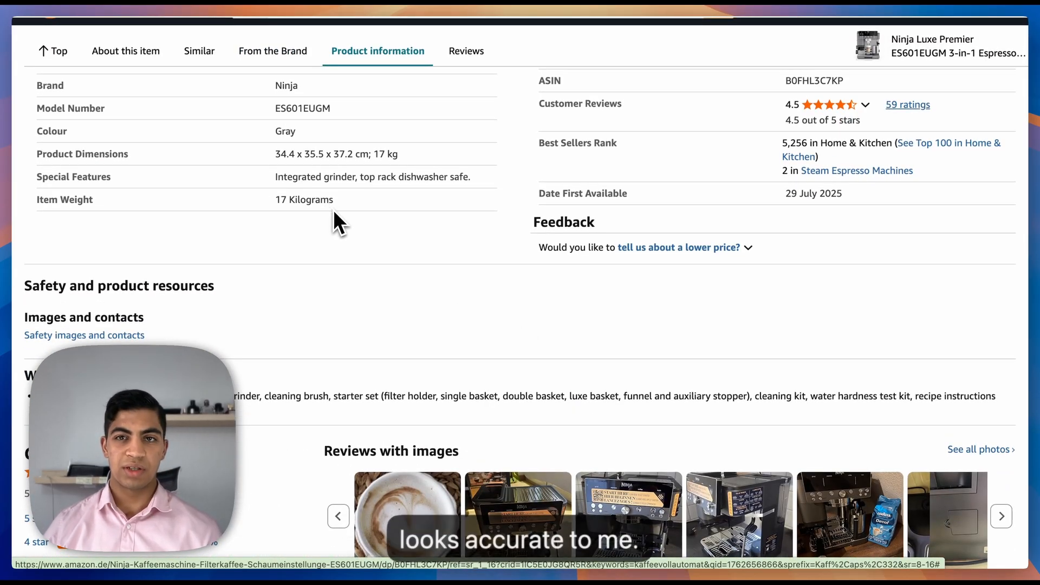
scroll(333, 209, up, 20)
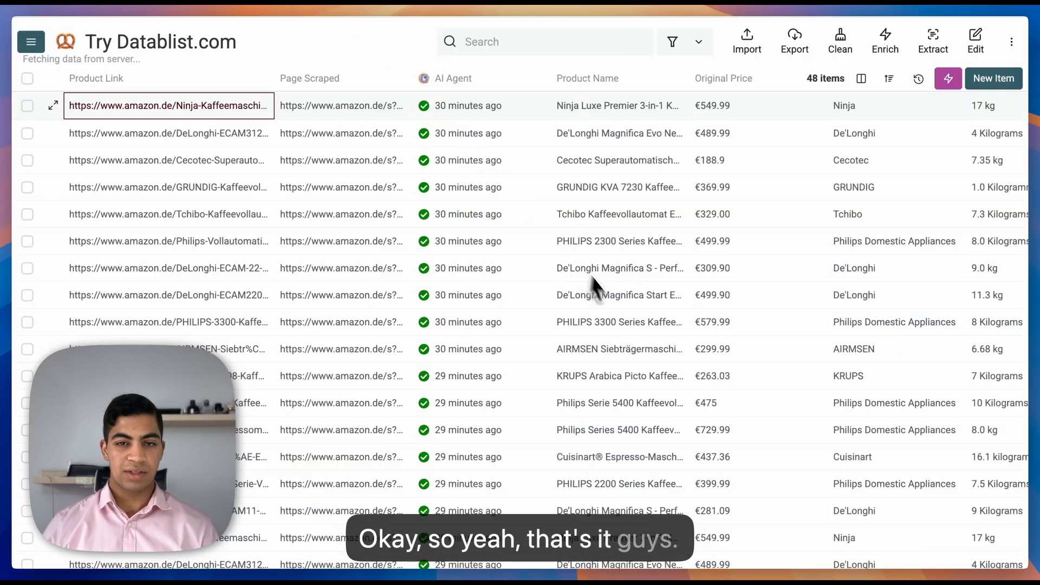
Return to the Datablist collection and review the extracted price, brand, weight, material and confidence score of the listed coffee machines.
scroll(606, 282, right, 5)
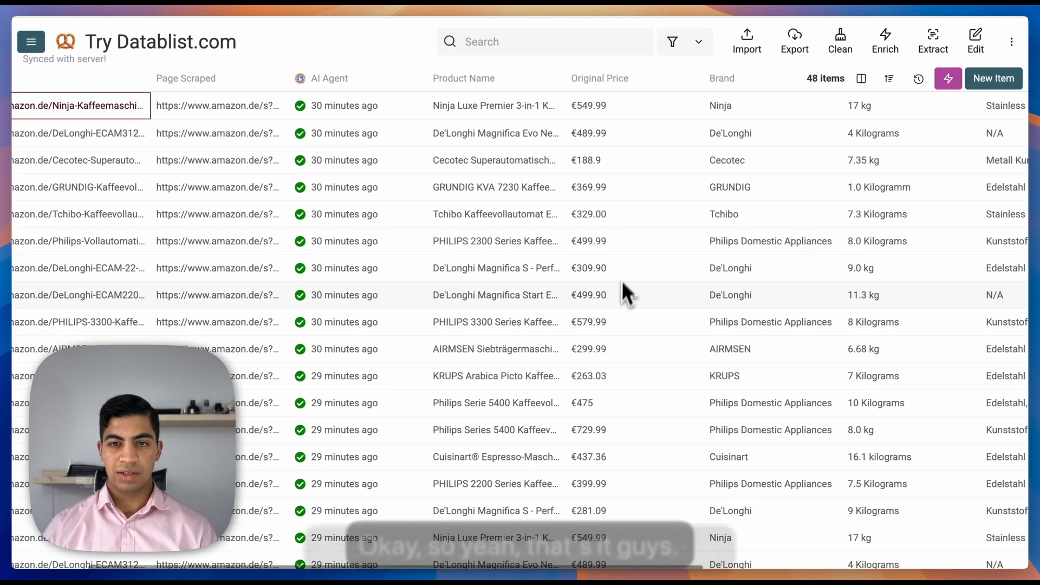
scroll(623, 293, right, 6)
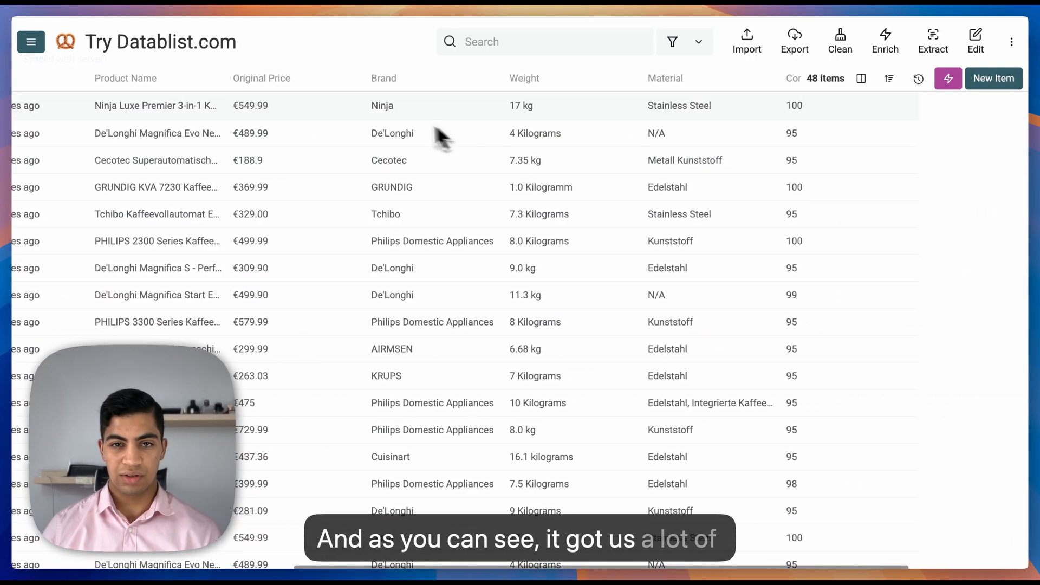
scroll(440, 137, right, 1)
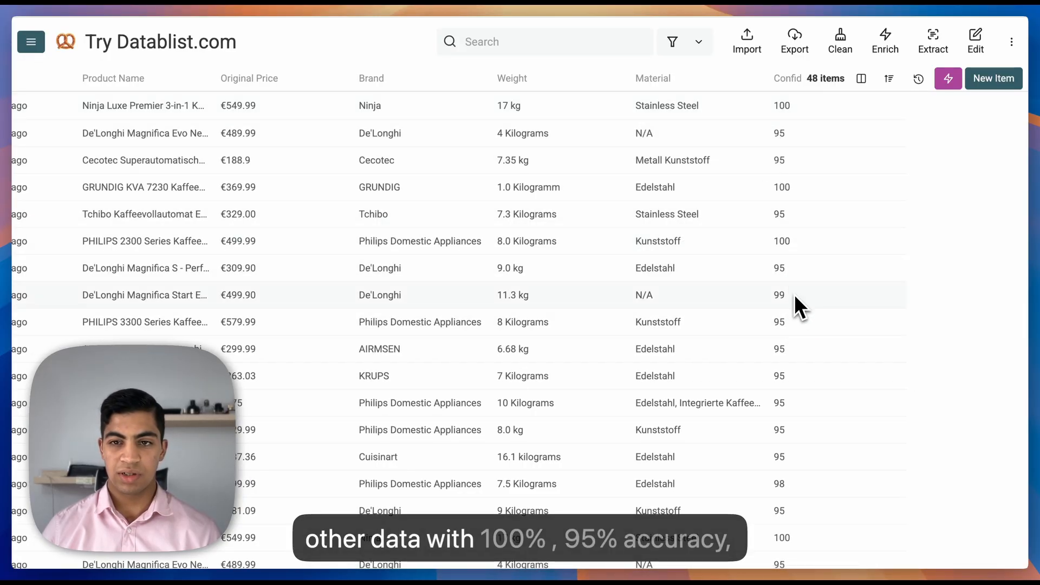
scroll(765, 265, down, 1)
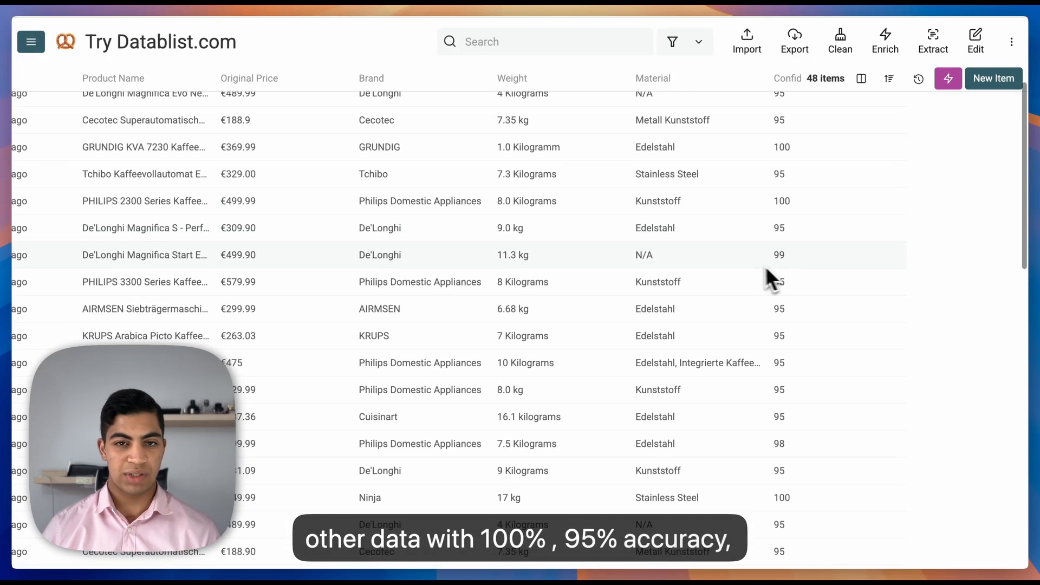
scroll(716, 252, left, 4)
scroll(716, 252, up, 1)
scroll(716, 252, right, 1)
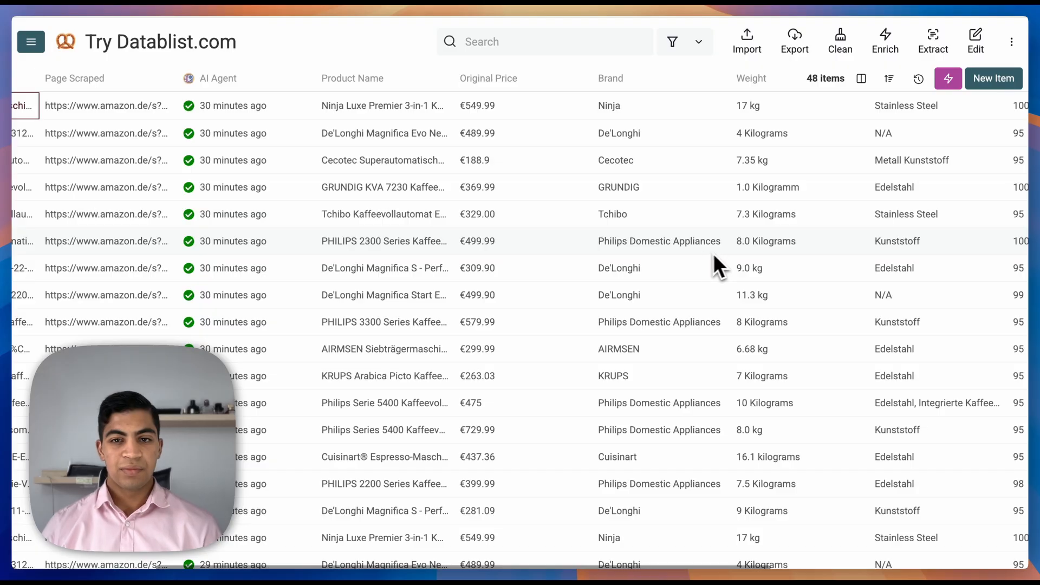